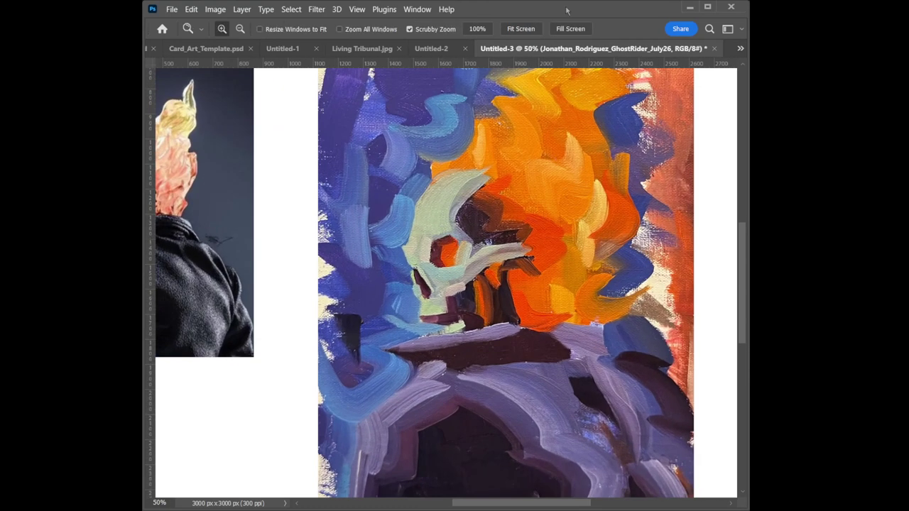
Shade around the skull's eye socket on Layer 1 with the brush in Darken mode at 45% opacity.
left_click_drag(279, 286, 263, 290)
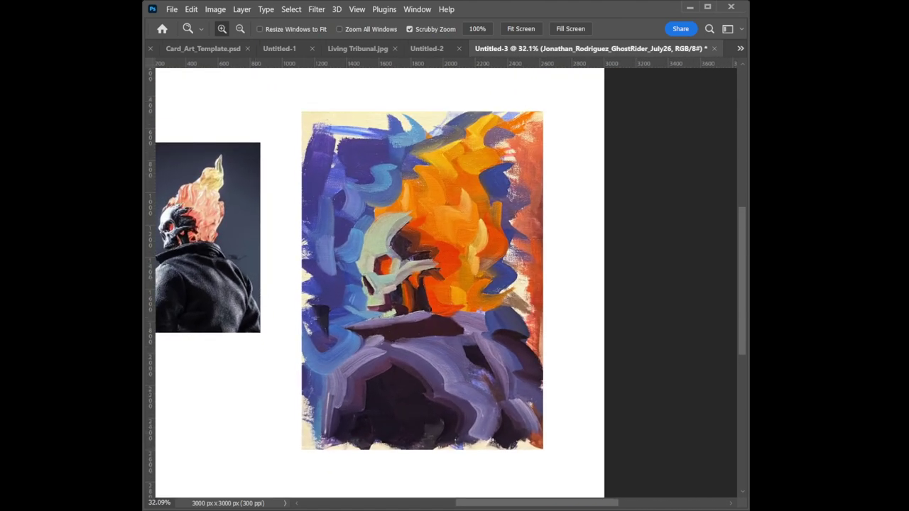
key("b")
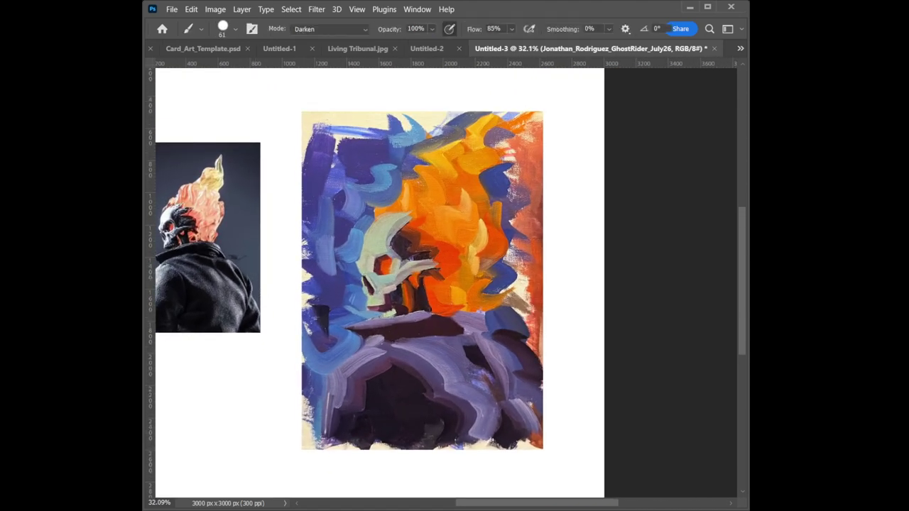
left_click(218, 198, "ctrl")
left_click_drag(434, 264, 383, 271)
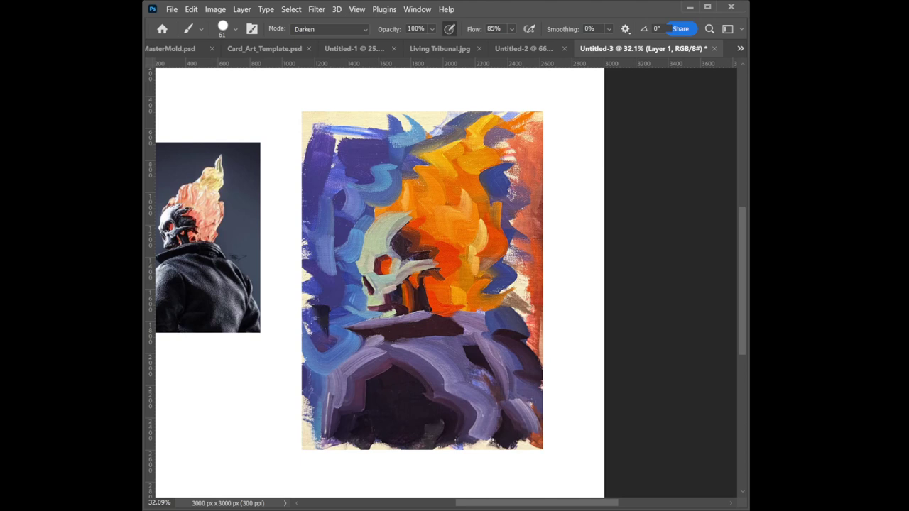
left_click_drag(378, 260, 369, 268)
key("ctrl+z")
key("4")
key("5")
left_click_drag(380, 259, 379, 257)
left_click(430, 320, "alt")
mouse_move(380, 254)
left_mouse_down()
mouse_move(366, 273)
mouse_move(381, 255)
left_mouse_up()
left_click_drag(388, 253, 392, 257)
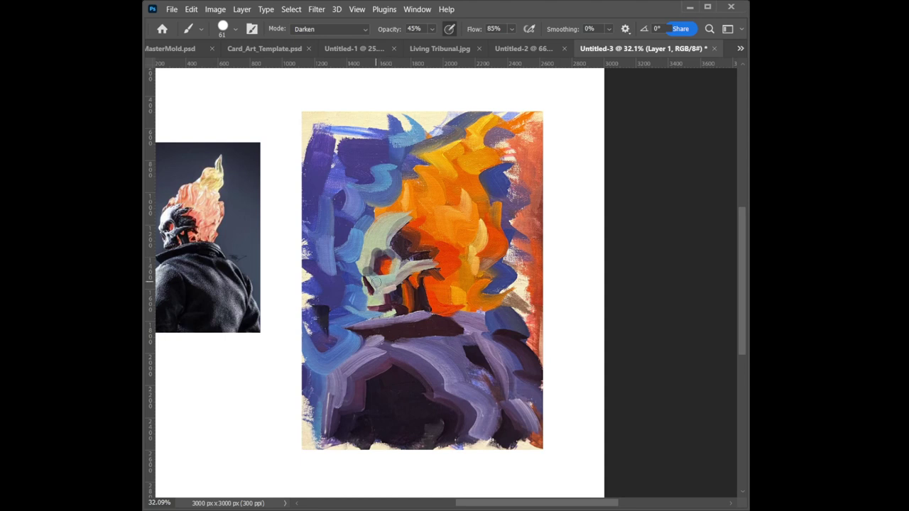
Darken the skull's nose cavity and the shadow side of its cranium with soft gray strokes.
left_click_drag(375, 283, 369, 289)
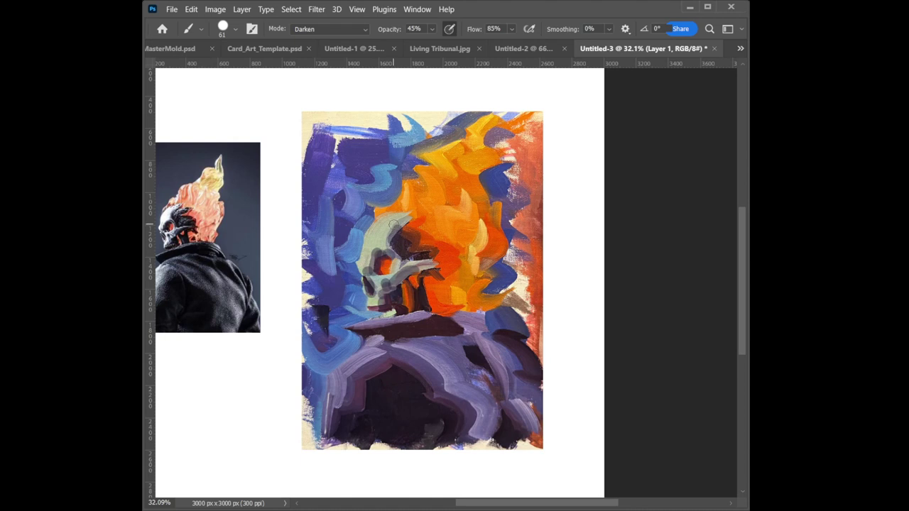
mouse_move(396, 228)
left_mouse_down()
mouse_move(387, 238)
mouse_move(404, 226)
left_mouse_up()
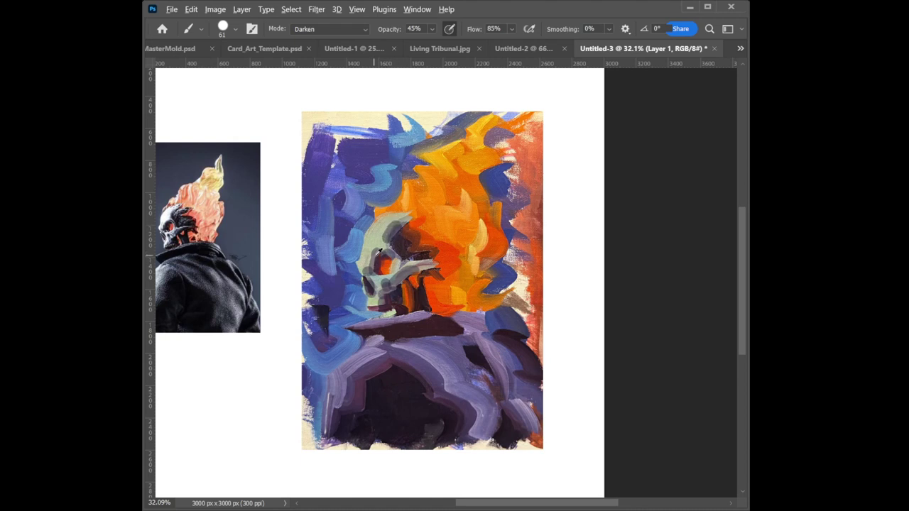
left_click_drag(395, 224, 381, 241)
left_click(370, 239, "alt")
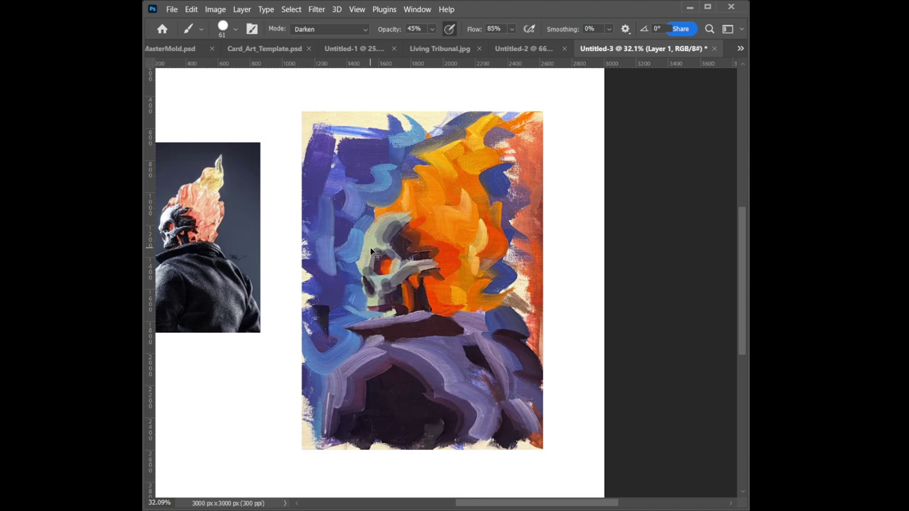
key("ctrl+Tab")
key("ctrl+Tab")
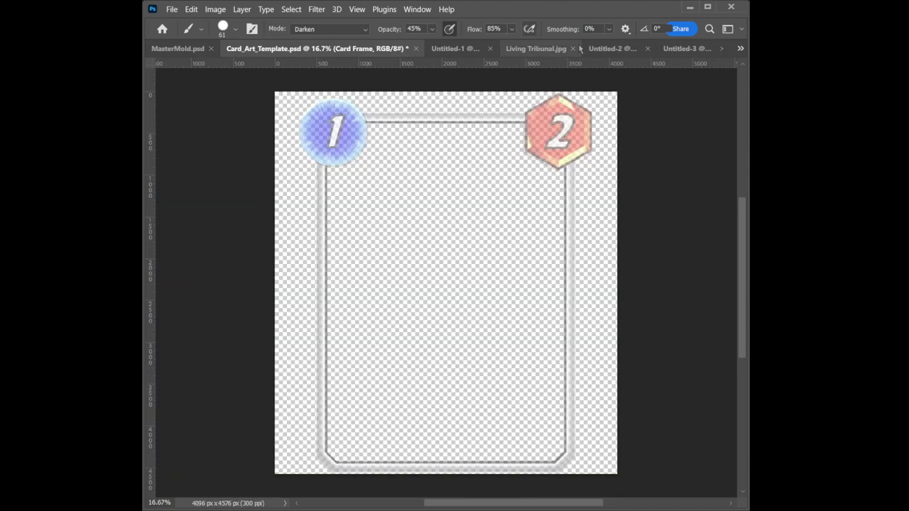
left_click(687, 52)
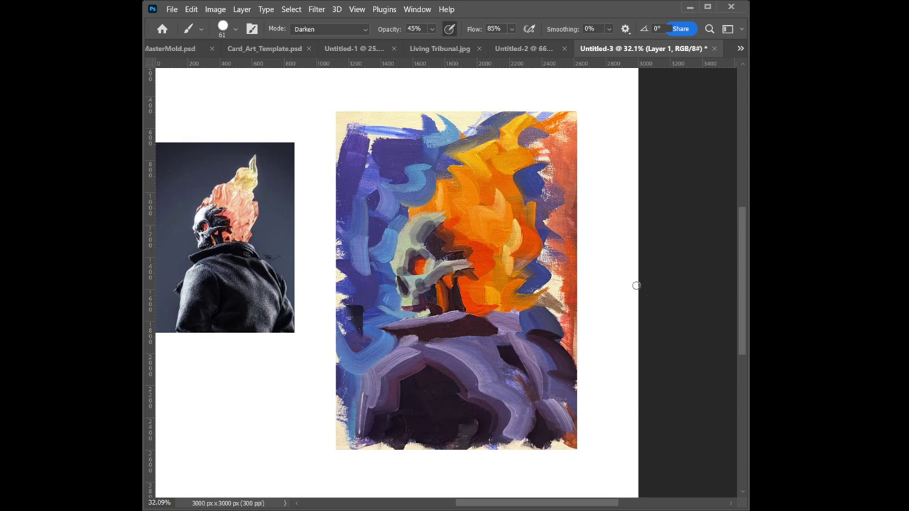
Set the brush mode to Normal, lighten the skull's forehead and darken its mouth and jaw.
left_click(402, 238)
left_click(353, 31)
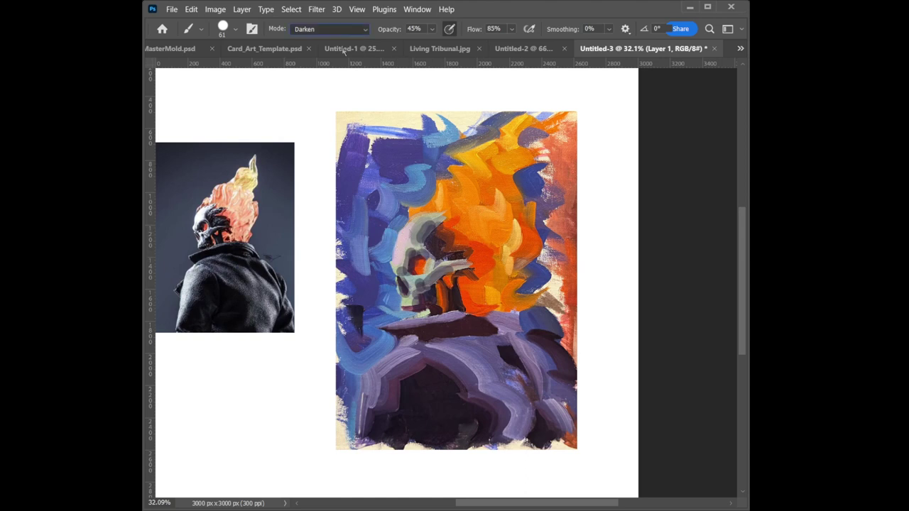
left_click(337, 41)
left_click_drag(403, 235, 395, 257)
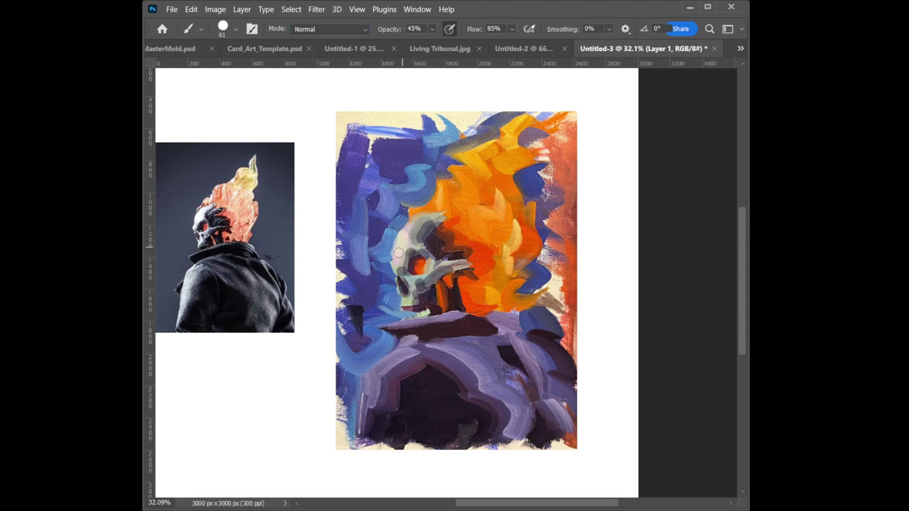
mouse_move(406, 241)
left_mouse_down()
mouse_move(412, 251)
mouse_move(400, 236)
mouse_move(396, 259)
left_mouse_up()
left_click_drag(398, 239, 397, 255)
scroll(418, 264, "down", 2)
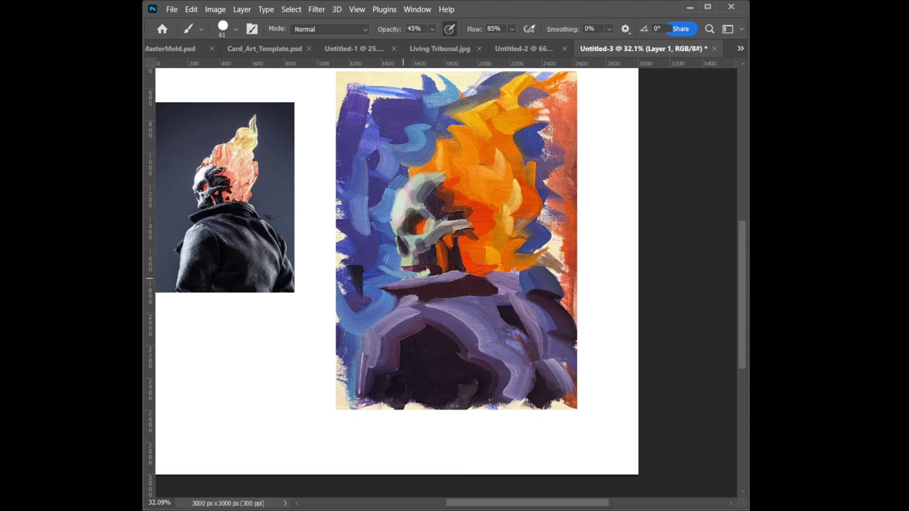
left_click_drag(426, 267, 410, 269)
Compare the original skull with the paintover by repeatedly hiding and showing the changes.
key("ctrl+comma")
key("ctrl+comma")
key("ctrl+comma")
key("ctrl+comma")
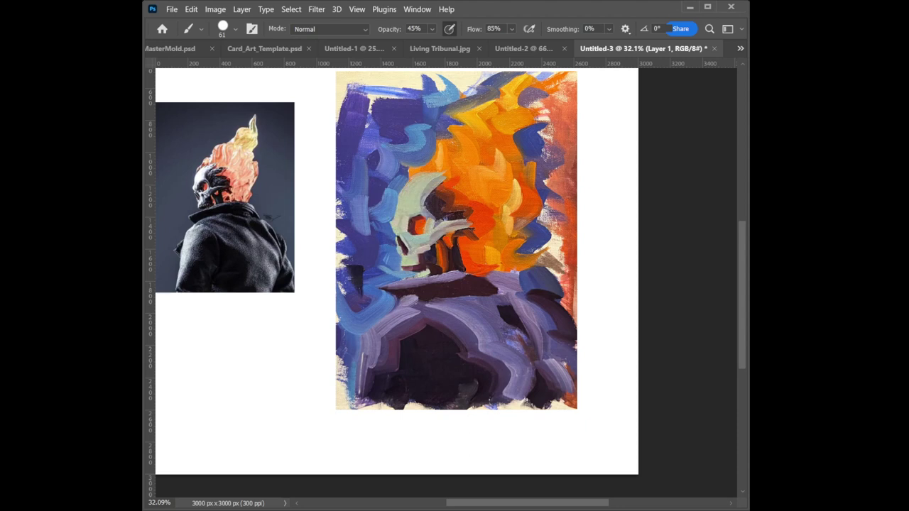
key("ctrl+z")
key("ctrl+shift+z")
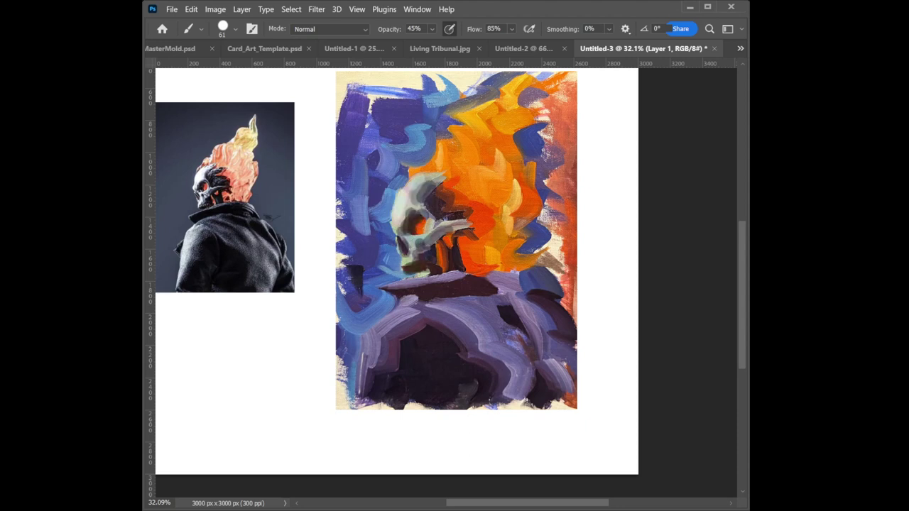
key("ctrl+z")
key("ctrl+shift+z")
key("ctrl+z")
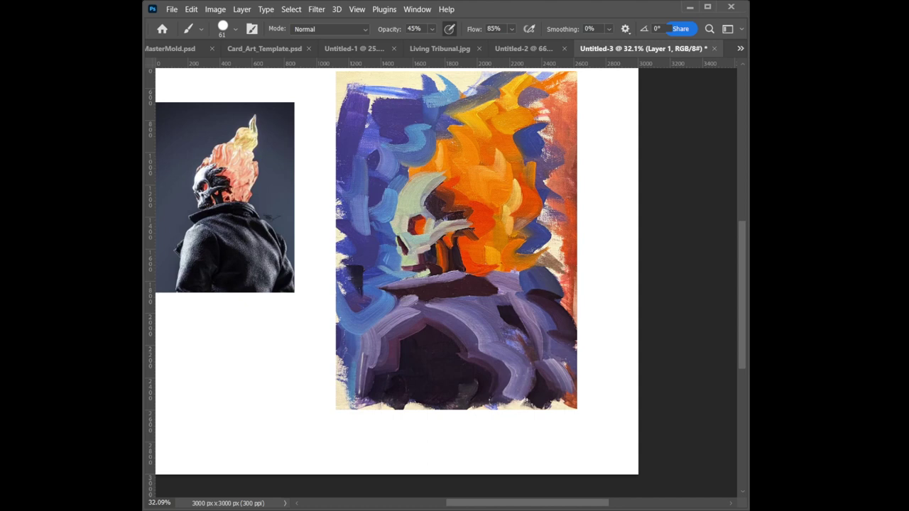
key("ctrl+shift+z")
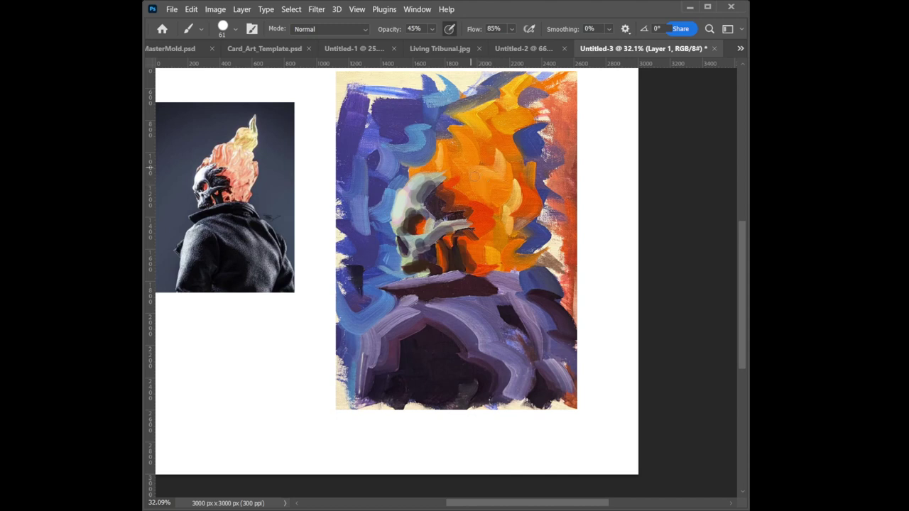
Paint vertical pink strokes through the middle and lower part of the orange flames.
mouse_move(475, 207)
left_mouse_down()
mouse_move(483, 165)
mouse_move(471, 149)
mouse_move(490, 181)
left_mouse_up()
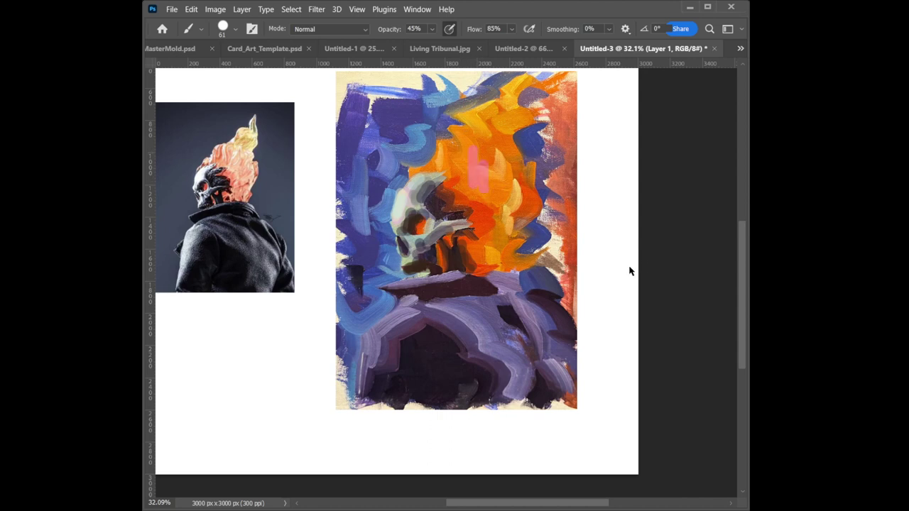
mouse_move(476, 176)
left_mouse_down()
mouse_move(490, 170)
mouse_move(491, 213)
left_mouse_up()
left_click_drag(480, 127, 477, 151)
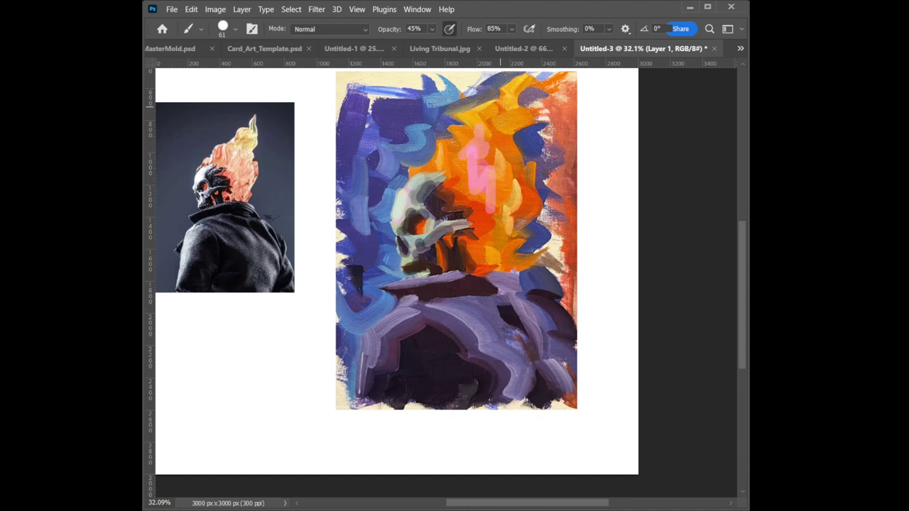
mouse_move(500, 117)
left_mouse_down()
mouse_move(488, 159)
mouse_move(505, 137)
mouse_move(500, 168)
mouse_move(517, 200)
mouse_move(504, 211)
mouse_move(490, 261)
left_mouse_up()
left_click_drag(492, 159, 505, 196)
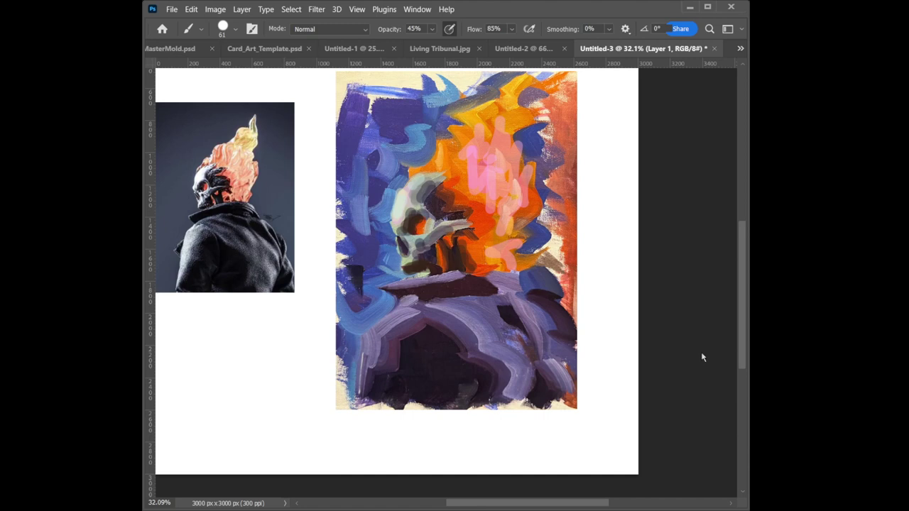
Add pale yellow strokes over the pink center of the flames and down to their lower part.
mouse_move(488, 177)
left_mouse_down()
mouse_move(485, 159)
mouse_move(486, 177)
mouse_move(502, 174)
mouse_move(503, 162)
left_mouse_up()
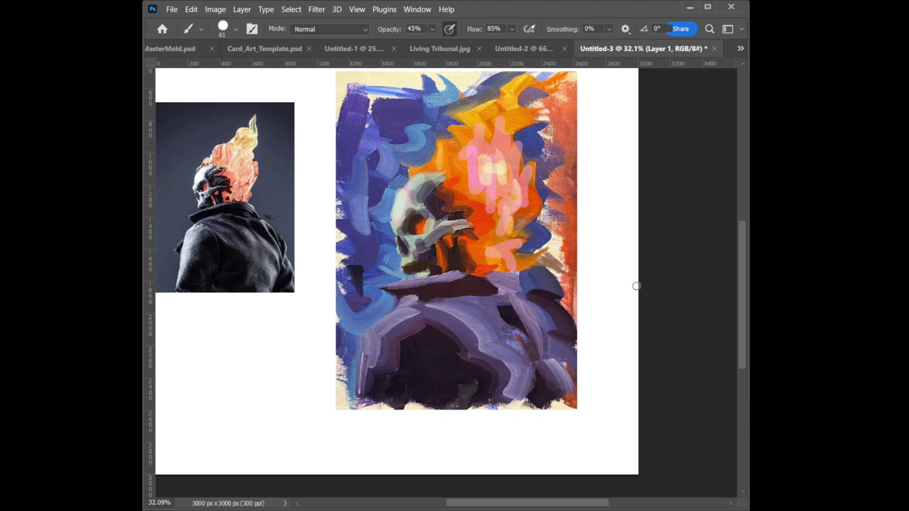
left_click_drag(485, 173, 487, 191)
left_click_drag(497, 144, 499, 162)
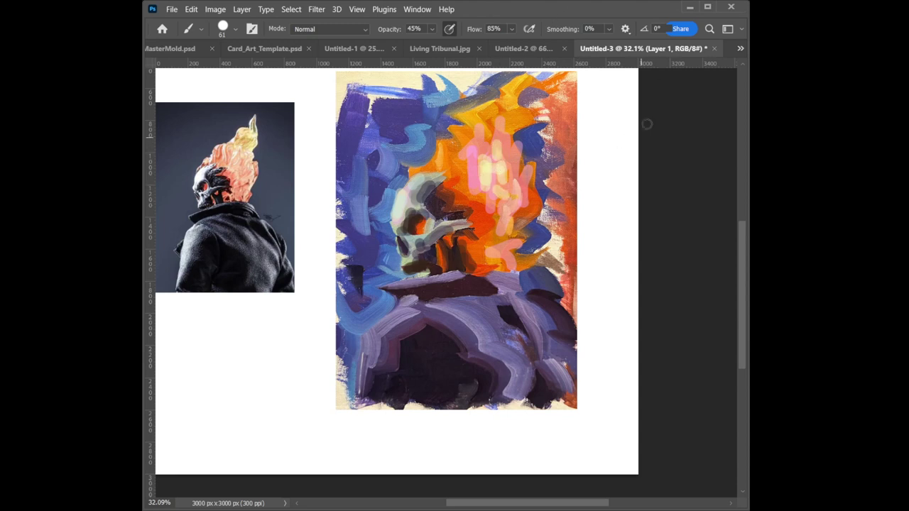
left_click_drag(496, 171, 498, 196)
left_click_drag(475, 166, 480, 182)
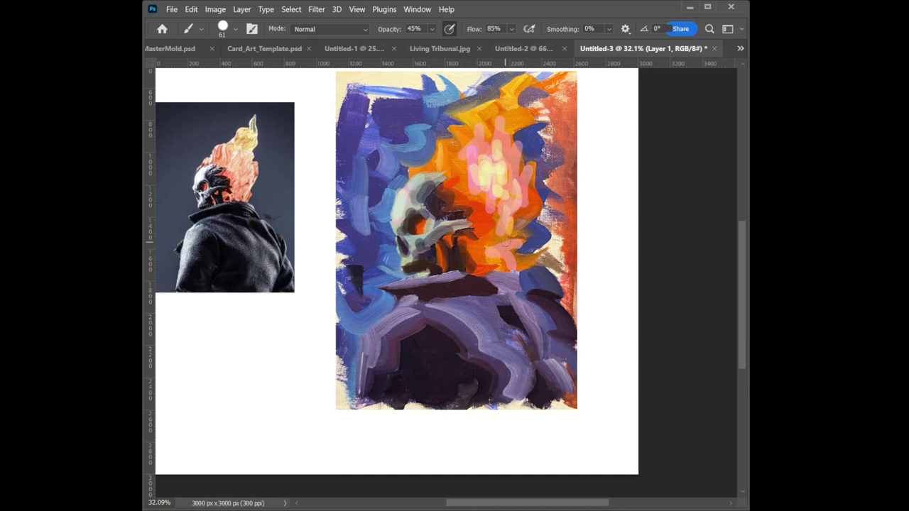
left_click_drag(516, 226, 507, 256)
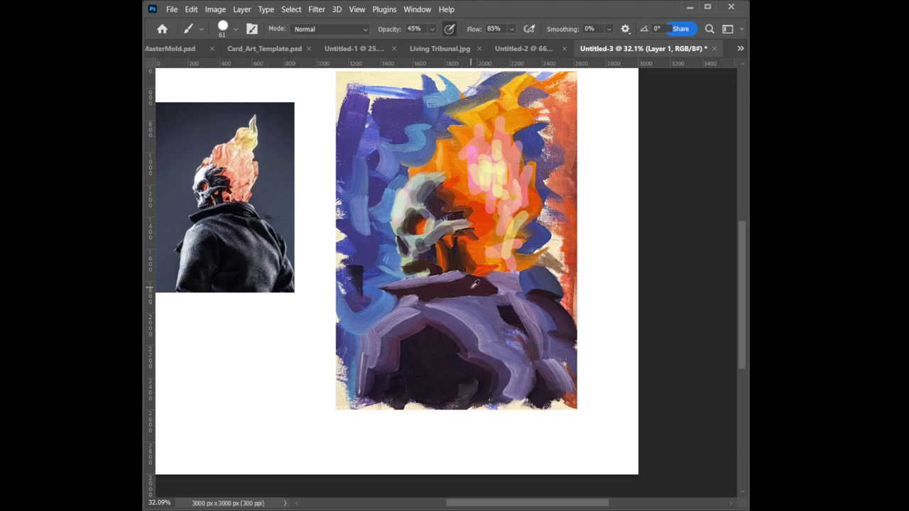
Darken the jacket's collar, shoulders and back with a sampled dark tone, and compare the paintover with the original painting.
left_click(484, 330, "alt")
left_click_drag(396, 292, 480, 272)
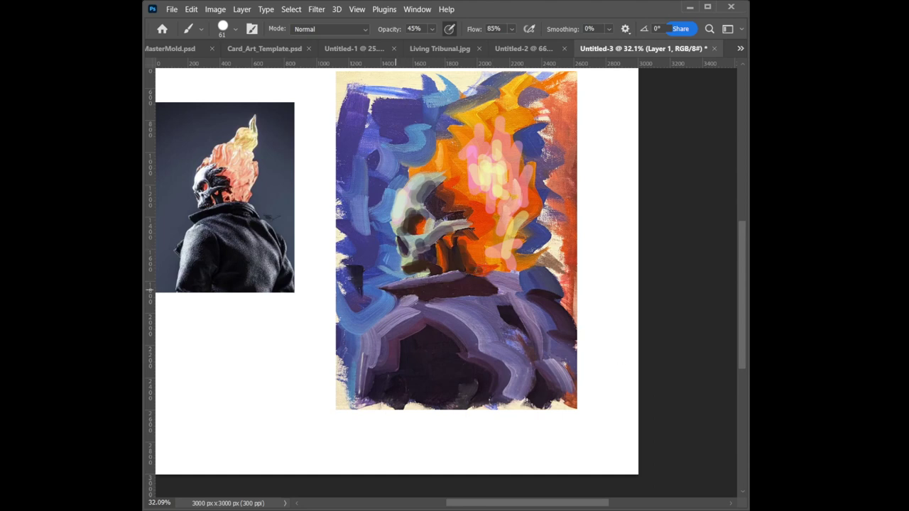
mouse_move(426, 287)
left_mouse_down()
mouse_move(512, 273)
mouse_move(500, 287)
left_mouse_up()
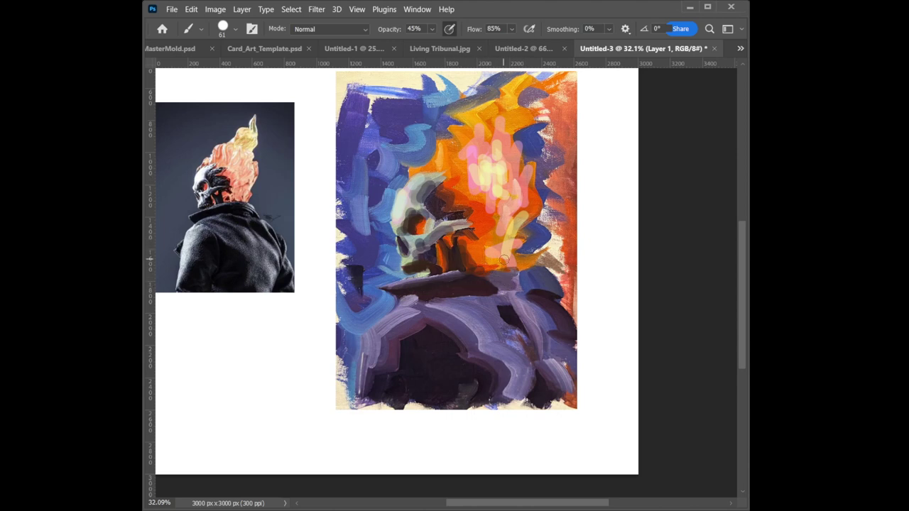
mouse_move(483, 280)
left_mouse_down()
mouse_move(508, 299)
mouse_move(507, 289)
mouse_move(515, 307)
mouse_move(502, 292)
mouse_move(513, 286)
mouse_move(422, 314)
mouse_move(497, 328)
mouse_move(539, 321)
mouse_move(518, 350)
mouse_move(450, 361)
mouse_move(600, 348)
mouse_move(511, 390)
left_mouse_up()
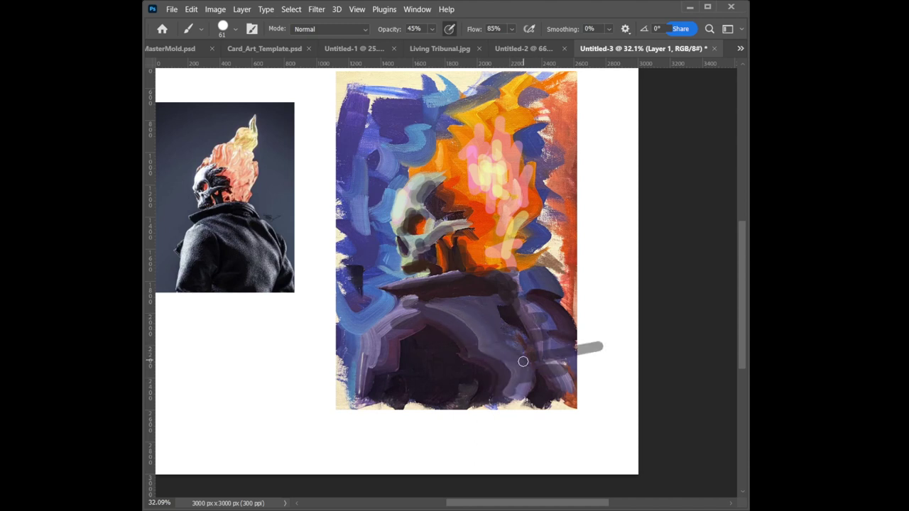
mouse_move(454, 317)
left_mouse_down()
mouse_move(430, 324)
mouse_move(421, 304)
mouse_move(400, 309)
mouse_move(418, 302)
mouse_move(397, 305)
mouse_move(432, 289)
mouse_move(402, 300)
mouse_move(483, 291)
mouse_move(514, 302)
mouse_move(412, 306)
mouse_move(463, 321)
mouse_move(472, 359)
mouse_move(431, 321)
mouse_move(468, 343)
mouse_move(433, 316)
mouse_move(468, 328)
mouse_move(497, 348)
mouse_move(482, 331)
mouse_move(465, 320)
mouse_move(513, 366)
mouse_move(507, 389)
mouse_move(519, 373)
mouse_move(517, 397)
mouse_move(541, 410)
left_mouse_up()
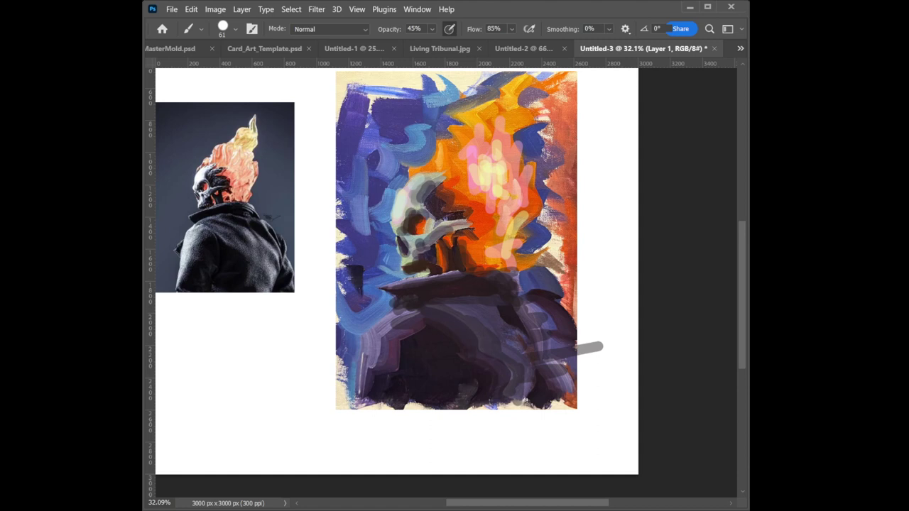
key("ctrl+comma")
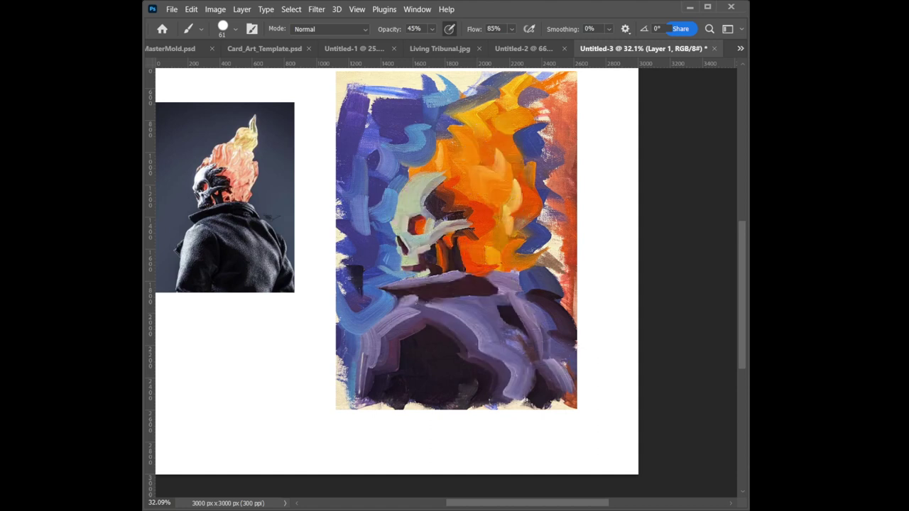
key("ctrl+comma")
key("ctrl+comma")
key("ctrl+comma")
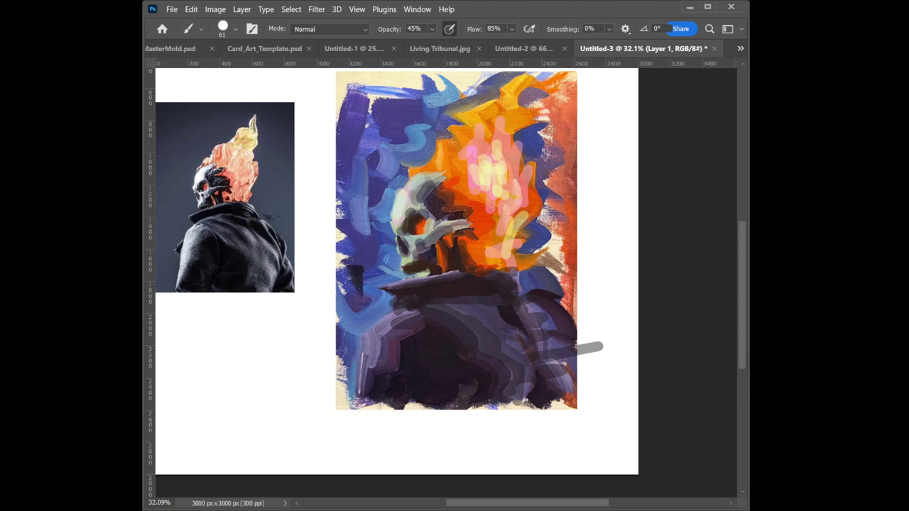
Enlarge the brush to 100 and mute the blue background and the pale gaps beside the flames with translucent gray-blue strokes.
key("bracketright")
key("bracketright")
key("bracketright")
key("bracketright")
mouse_move(379, 317)
left_mouse_down()
mouse_move(344, 327)
mouse_move(390, 294)
left_mouse_up()
left_click_drag(328, 277, 387, 271)
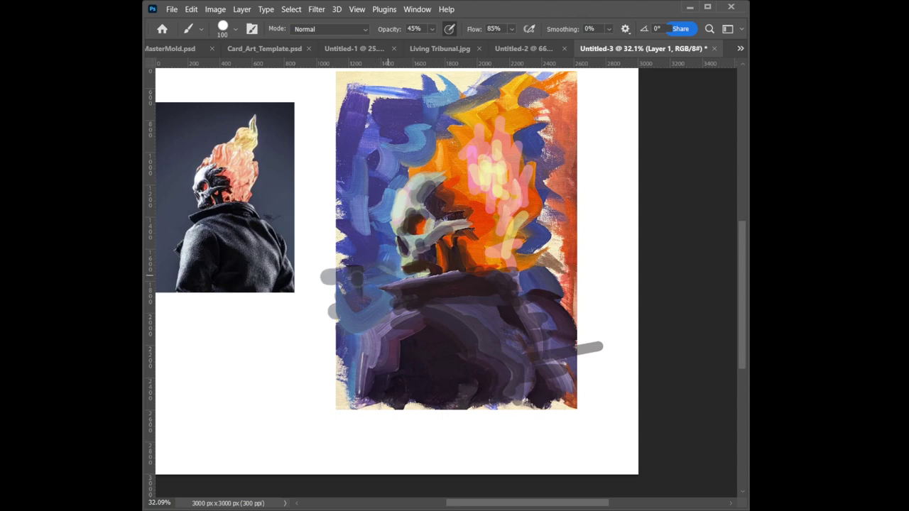
mouse_move(359, 228)
left_mouse_down()
mouse_move(352, 142)
mouse_move(378, 243)
mouse_move(330, 327)
left_mouse_up()
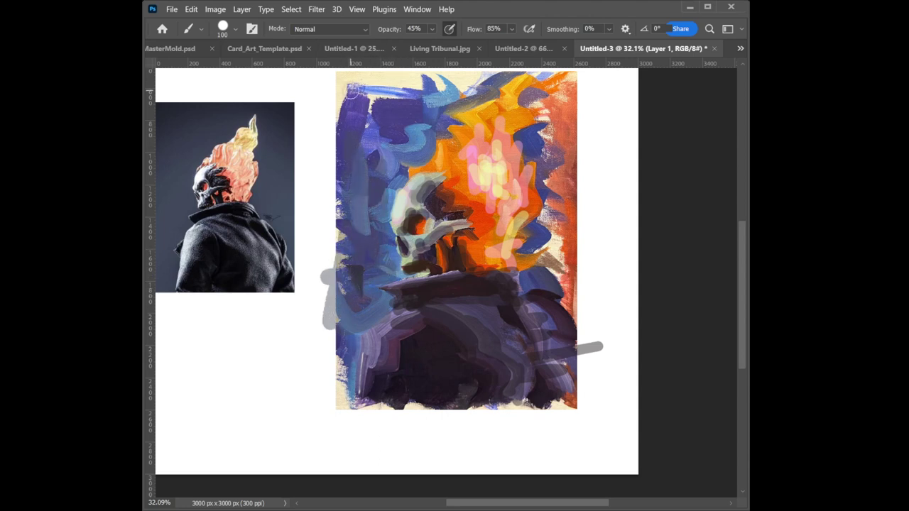
mouse_move(354, 91)
left_mouse_down()
mouse_move(350, 196)
mouse_move(362, 197)
mouse_move(385, 99)
mouse_move(421, 97)
mouse_move(417, 147)
mouse_move(435, 149)
mouse_move(445, 126)
mouse_move(416, 114)
mouse_move(390, 165)
mouse_move(382, 102)
mouse_move(344, 121)
mouse_move(345, 271)
mouse_move(362, 344)
mouse_move(376, 306)
mouse_move(351, 288)
mouse_move(372, 317)
left_mouse_up()
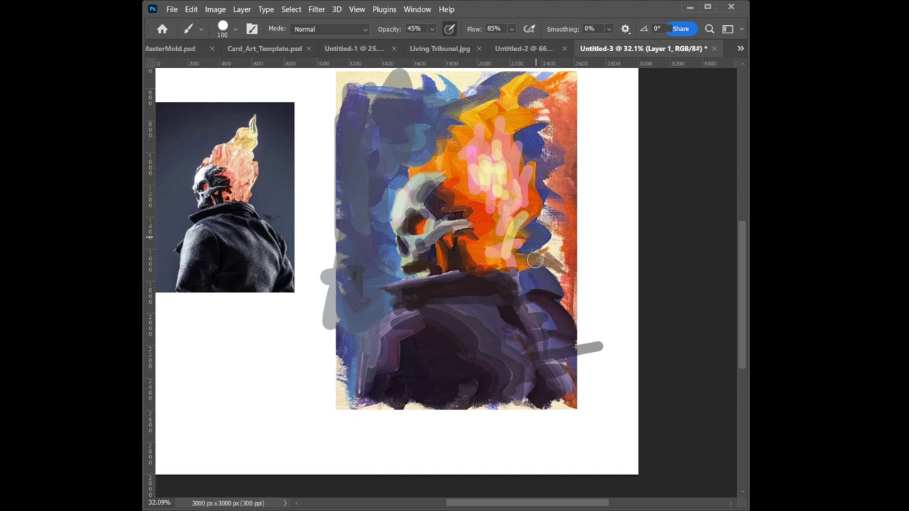
left_click_drag(534, 260, 547, 274)
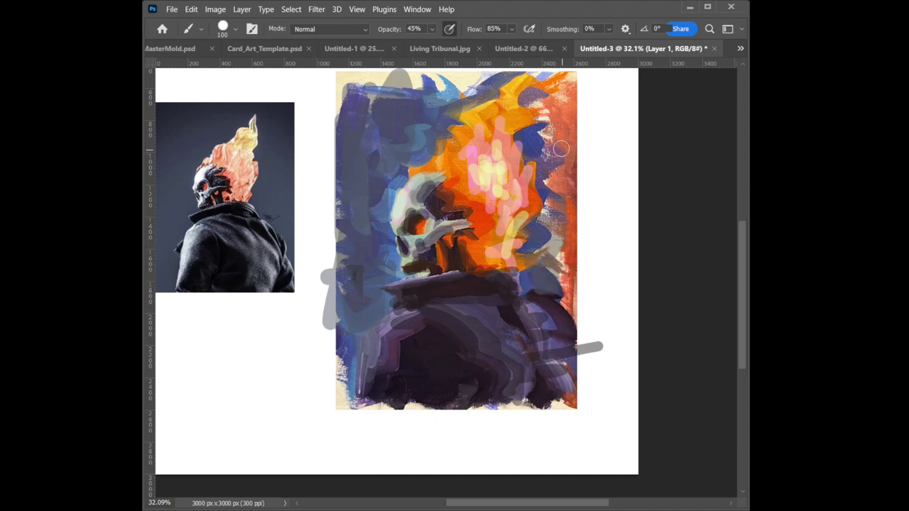
mouse_move(561, 148)
left_mouse_down()
mouse_move(532, 142)
mouse_move(550, 192)
left_mouse_up()
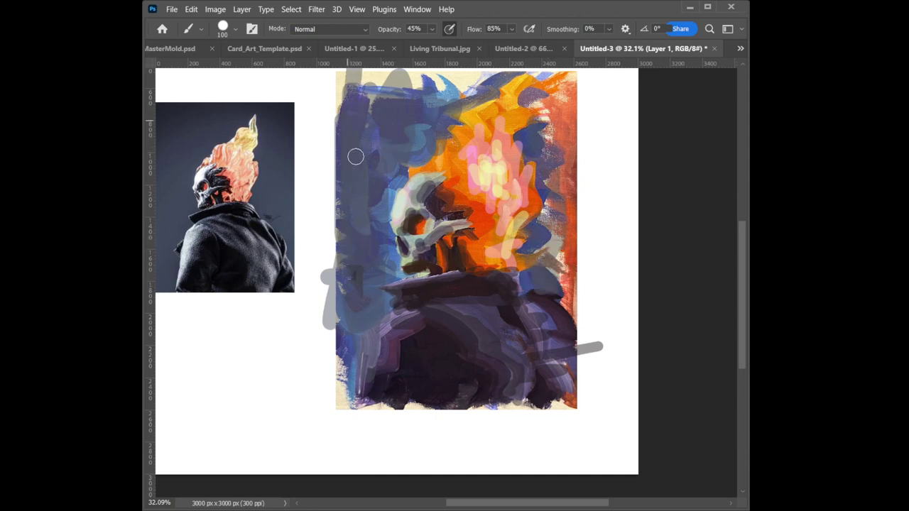
mouse_move(334, 78)
left_mouse_down()
mouse_move(407, 79)
mouse_move(347, 104)
mouse_move(342, 118)
mouse_move(356, 148)
mouse_move(386, 88)
mouse_move(358, 127)
mouse_move(406, 121)
mouse_move(343, 228)
mouse_move(330, 318)
left_mouse_up()
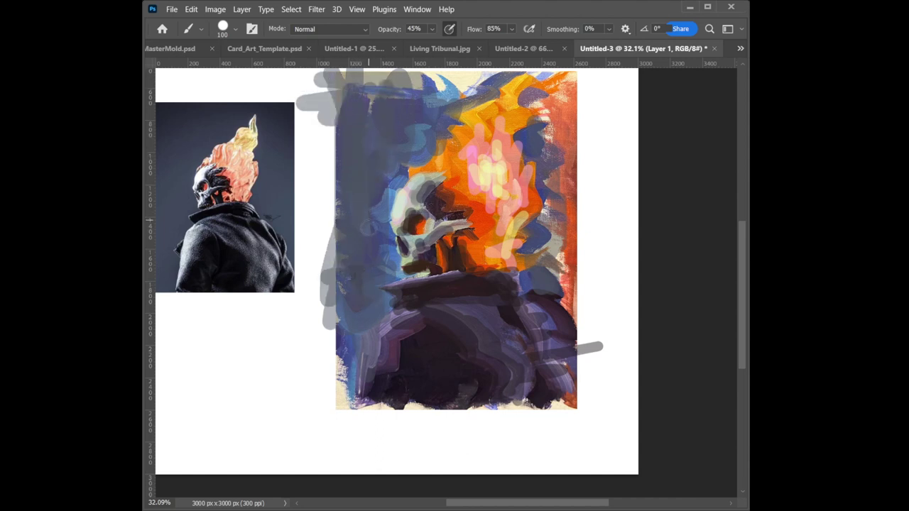
Darken the blue background in front of the skull and down to the jacket with translucent gray and navy strokes.
left_click_drag(347, 325, 341, 355)
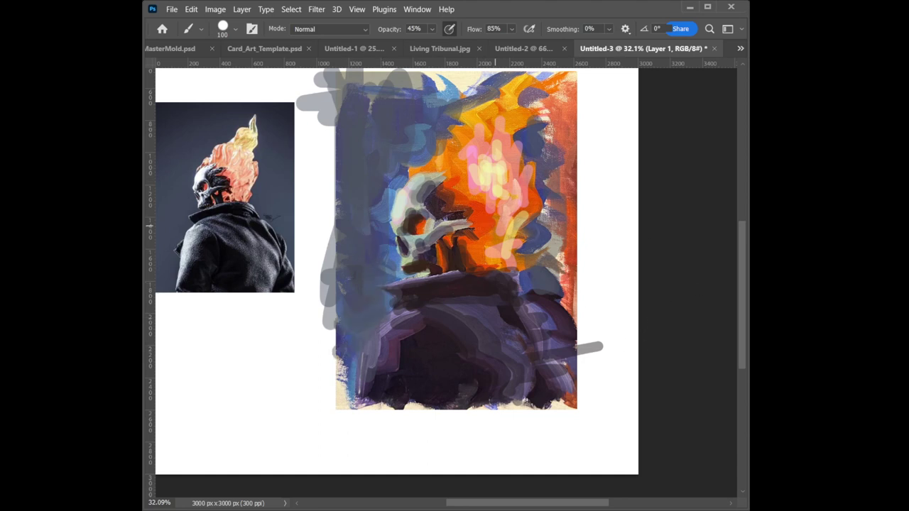
mouse_move(335, 78)
left_mouse_down()
mouse_move(433, 83)
mouse_move(339, 87)
mouse_move(363, 91)
mouse_move(284, 103)
mouse_move(430, 104)
mouse_move(320, 155)
mouse_move(351, 167)
mouse_move(377, 168)
mouse_move(360, 122)
mouse_move(344, 145)
mouse_move(359, 110)
mouse_move(380, 126)
mouse_move(410, 88)
mouse_move(418, 103)
mouse_move(350, 86)
mouse_move(399, 107)
mouse_move(373, 139)
mouse_move(393, 145)
mouse_move(414, 126)
mouse_move(412, 155)
mouse_move(368, 188)
mouse_move(387, 226)
left_mouse_up()
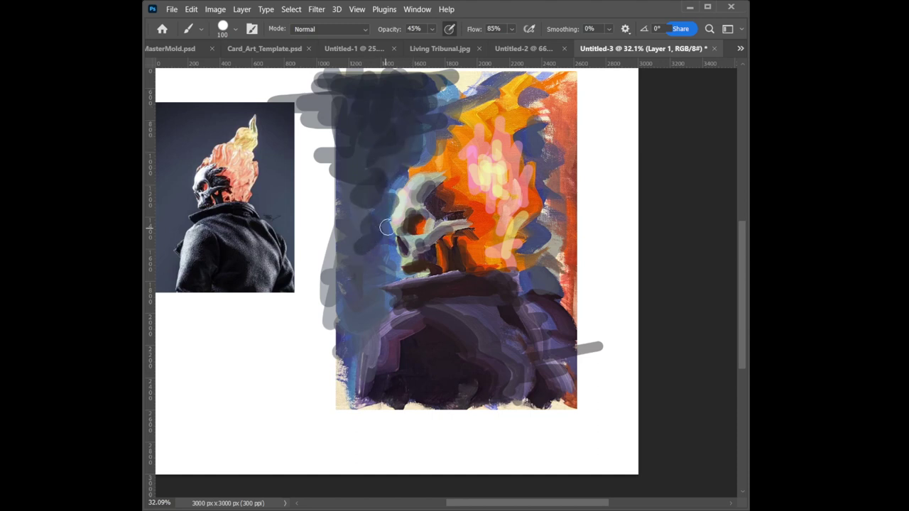
key("ctrl+z")
mouse_move(382, 170)
left_mouse_down()
mouse_move(352, 210)
mouse_move(343, 177)
mouse_move(343, 206)
left_mouse_up()
left_click_drag(348, 237, 361, 261)
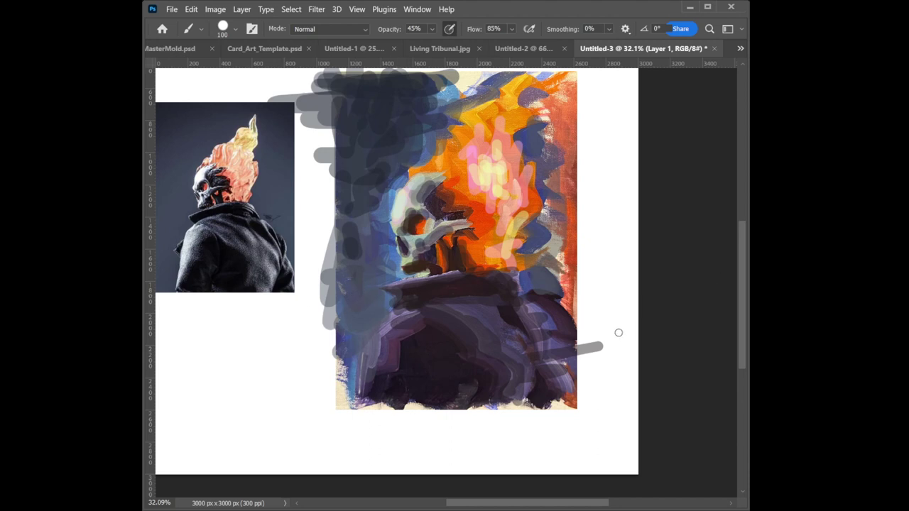
left_click_drag(330, 335, 340, 392)
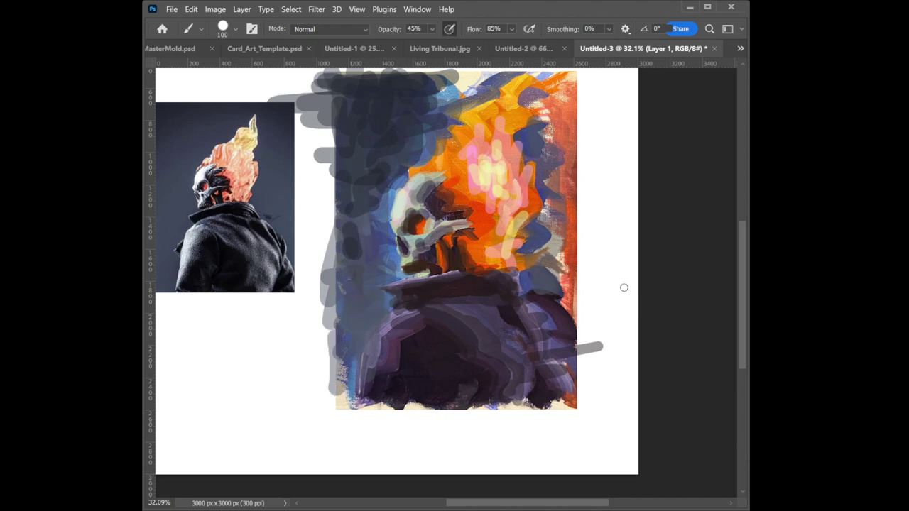
left_click_drag(389, 306, 316, 368)
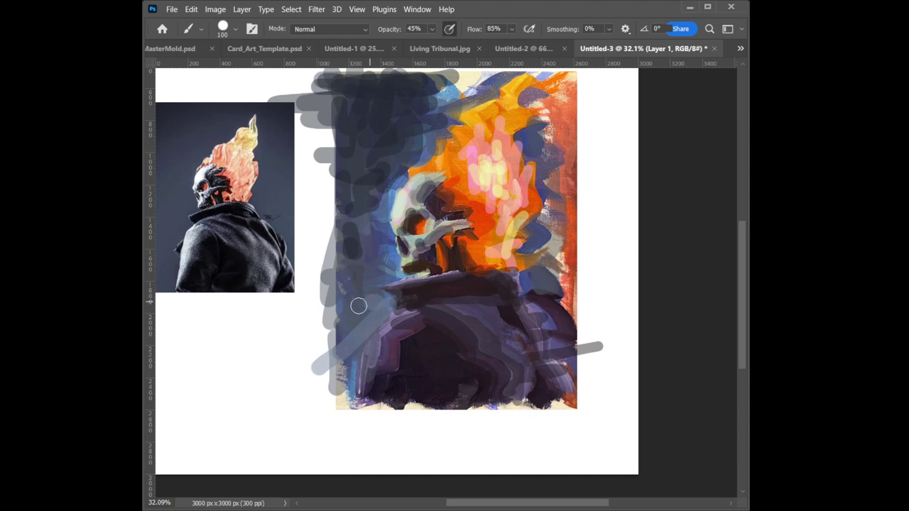
left_click_drag(359, 305, 365, 268)
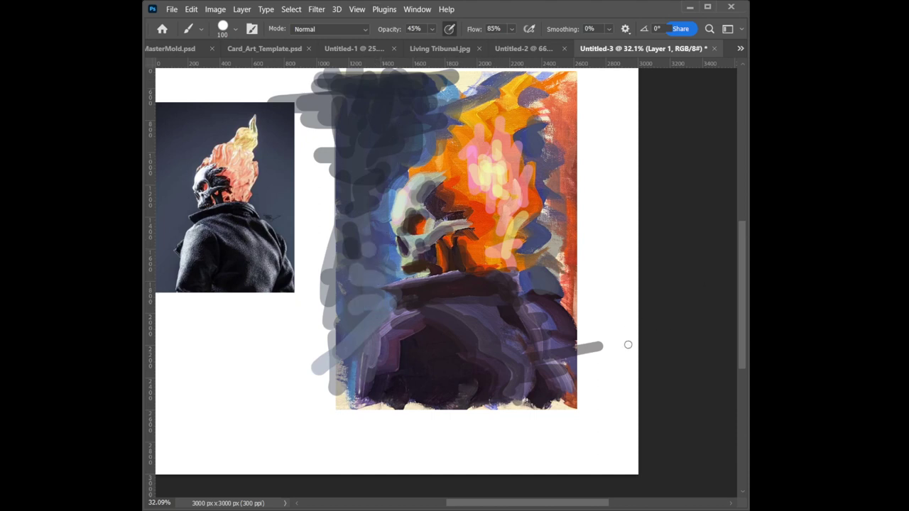
Paint the background's upper edge dark navy and add saturated blue strokes between the flames and the dark corner.
mouse_move(492, 69)
left_mouse_down()
mouse_move(460, 73)
mouse_move(449, 81)
mouse_move(473, 86)
mouse_move(452, 95)
mouse_move(495, 85)
mouse_move(461, 82)
mouse_move(494, 71)
mouse_move(440, 79)
mouse_move(424, 94)
mouse_move(465, 94)
mouse_move(433, 101)
mouse_move(426, 145)
left_mouse_up()
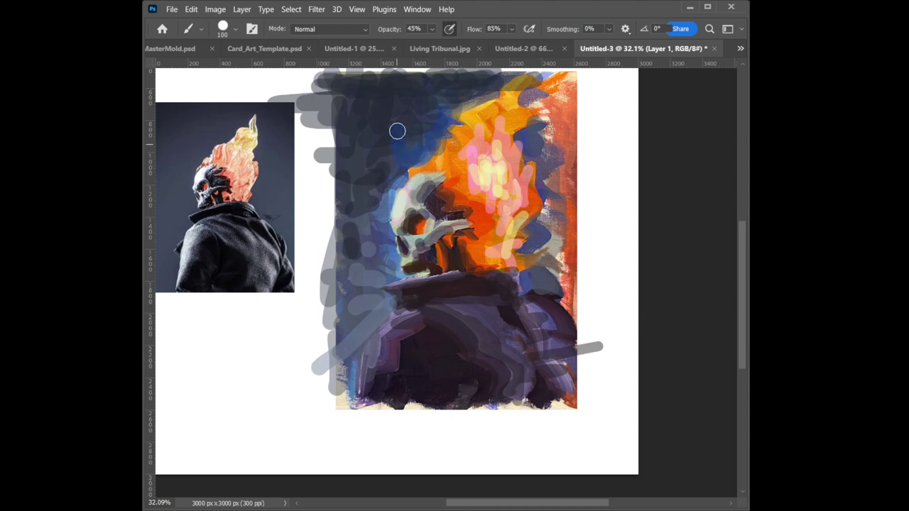
mouse_move(397, 130)
left_mouse_down()
mouse_move(431, 102)
mouse_move(470, 90)
mouse_move(502, 86)
mouse_move(472, 95)
mouse_move(486, 91)
mouse_move(520, 101)
left_mouse_up()
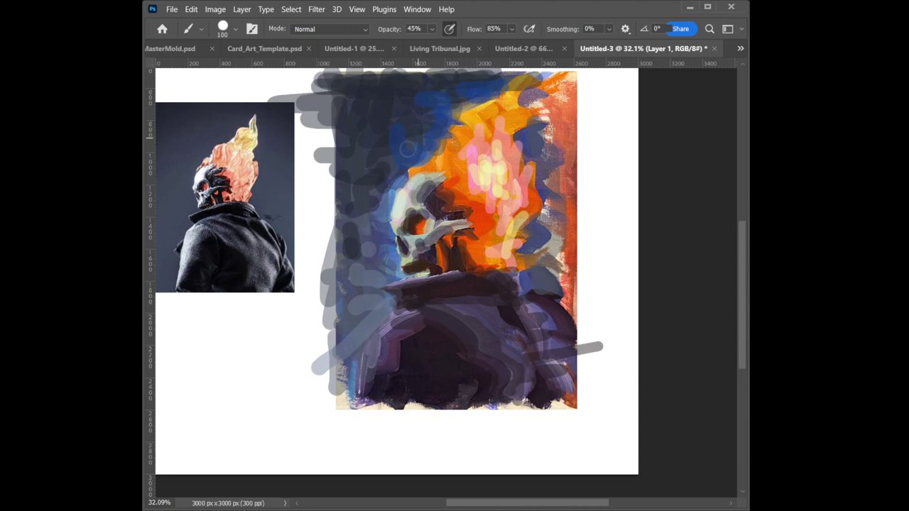
mouse_move(360, 116)
left_mouse_down()
mouse_move(355, 146)
mouse_move(365, 148)
mouse_move(405, 106)
mouse_move(383, 164)
left_mouse_up()
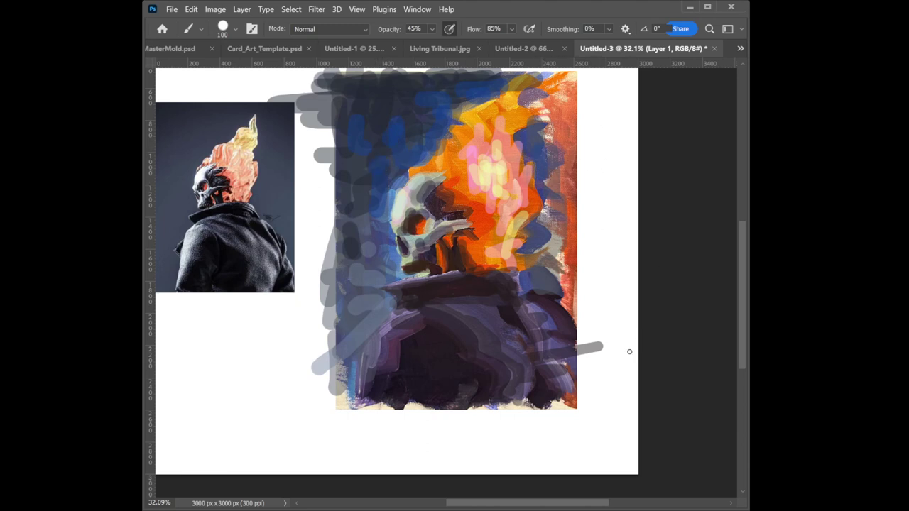
Darken the red strip and blue area behind the flames, and add brighter blue dabs to the background ahead of the skull.
mouse_move(547, 142)
left_mouse_down()
mouse_move(547, 178)
mouse_move(561, 190)
mouse_move(564, 116)
mouse_move(572, 205)
mouse_move(579, 85)
mouse_move(546, 78)
mouse_move(568, 117)
mouse_move(548, 121)
mouse_move(533, 106)
mouse_move(551, 121)
left_mouse_up()
mouse_move(588, 154)
left_mouse_down()
mouse_move(568, 231)
mouse_move(577, 285)
mouse_move(571, 313)
left_mouse_up()
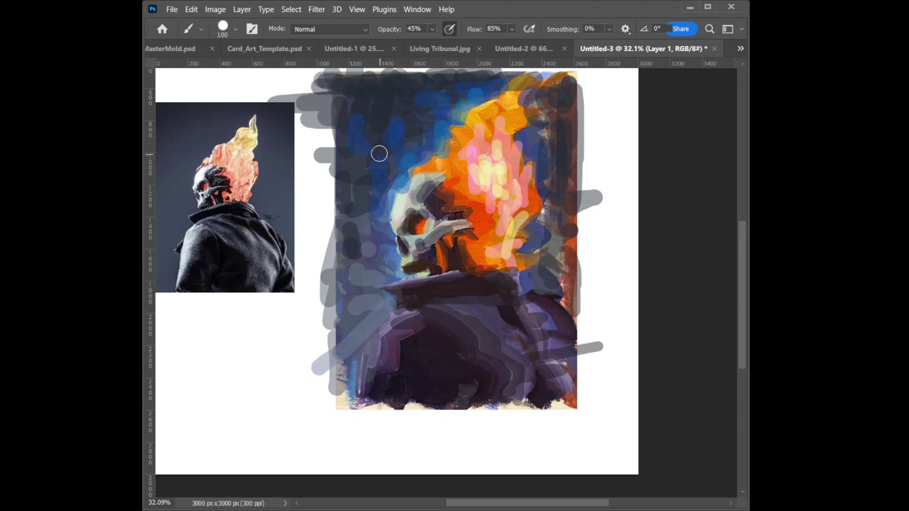
left_click_drag(378, 153, 385, 166)
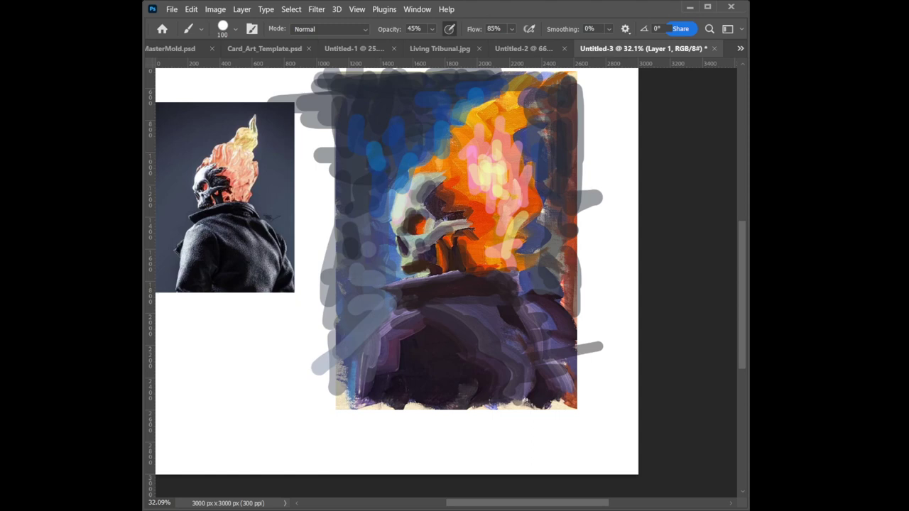
Examine the whole canvas at a small size, comparing the paintover with the original painting.
key("z")
left_click_drag(552, 172, 502, 183)
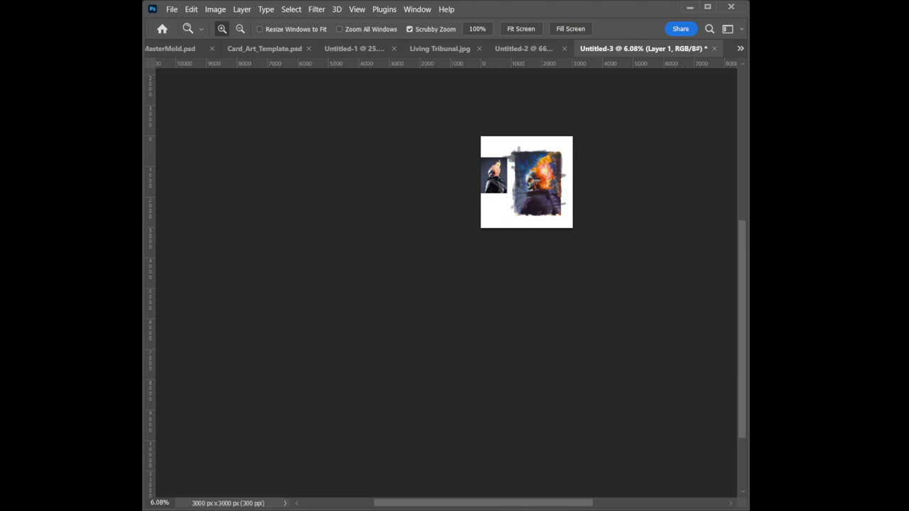
key("ctrl+comma")
key("ctrl+shift+z")
key("ctrl+comma")
key("ctrl+comma")
left_click_drag(570, 187, 619, 182)
scroll(597, 182, "up", 1)
scroll(598, 182, "up", 2)
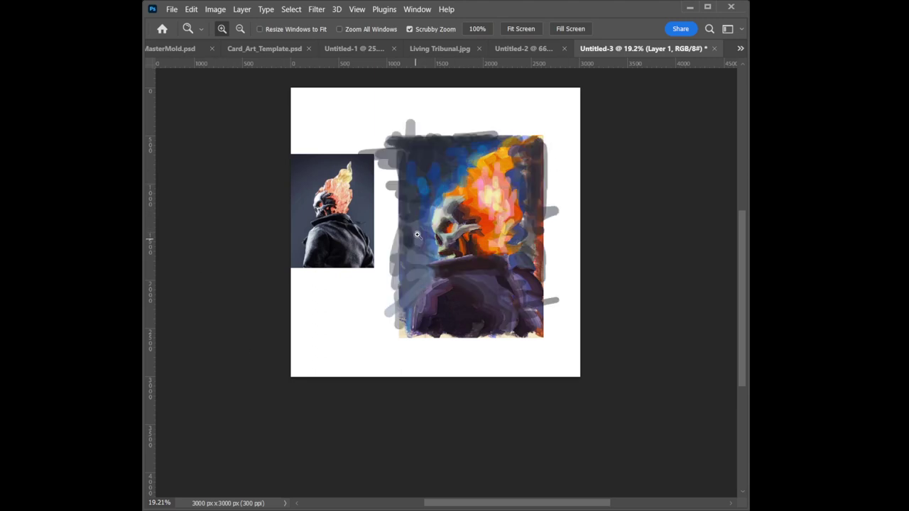
Brighten the skull's forehead and crown with pale yellow strokes sampled from the center of the flames.
left_click_drag(438, 198, 470, 208)
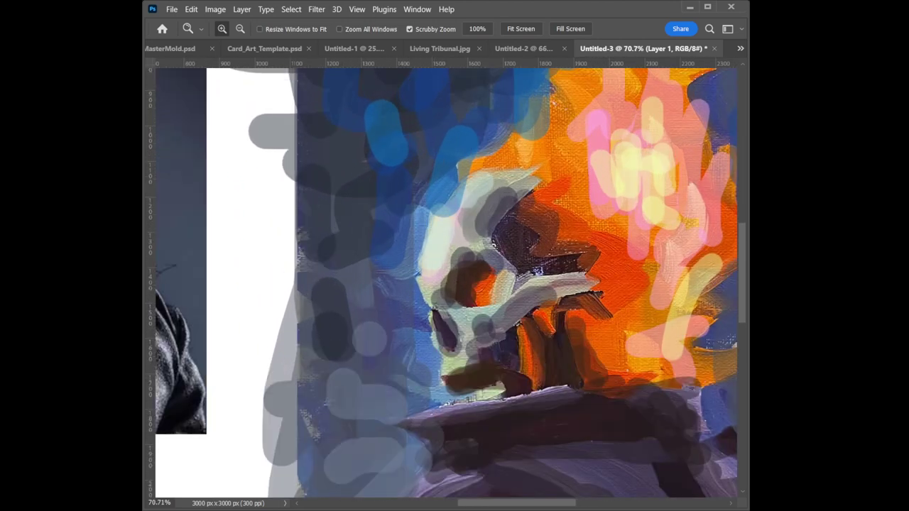
key("i")
key("b")
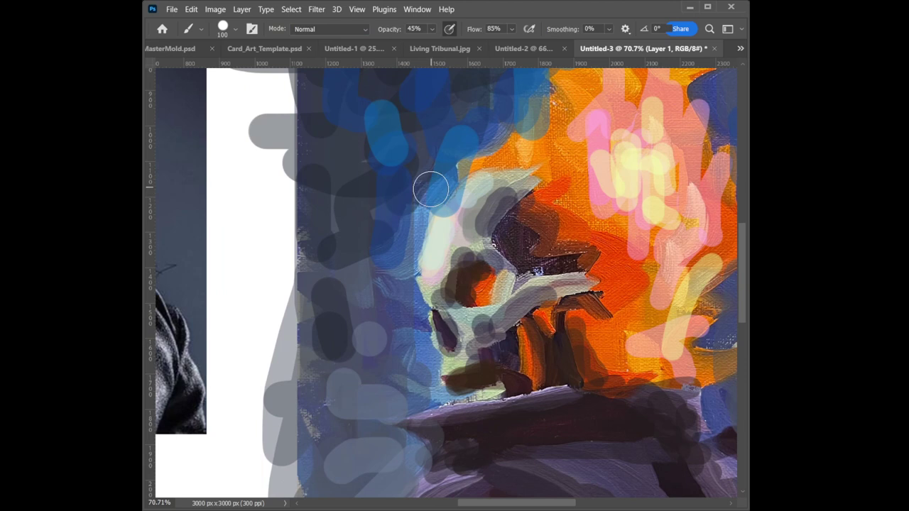
left_click_drag(424, 194, 419, 211)
mouse_move(458, 214)
left_mouse_down()
mouse_move(426, 234)
mouse_move(434, 245)
mouse_move(456, 223)
mouse_move(419, 256)
left_mouse_up()
left_click(634, 152, "alt")
left_click_drag(452, 217, 436, 255)
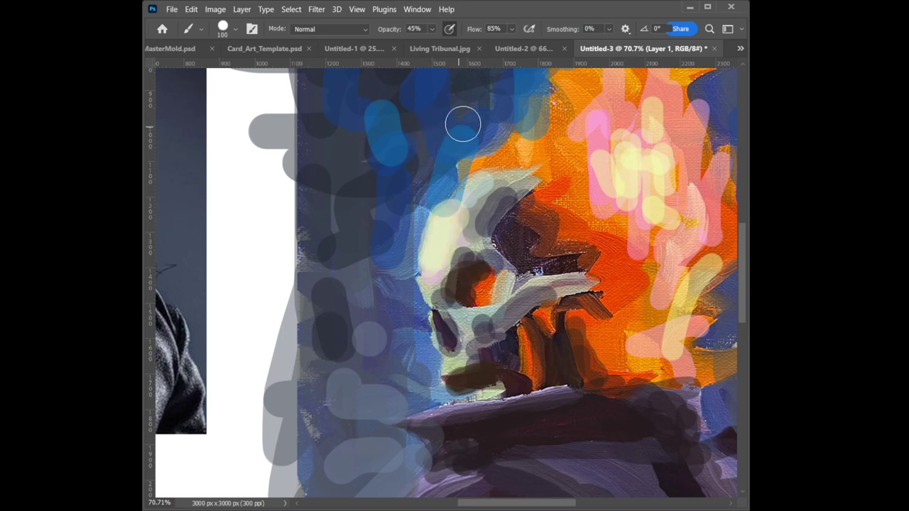
left_click(462, 197)
left_click(478, 193)
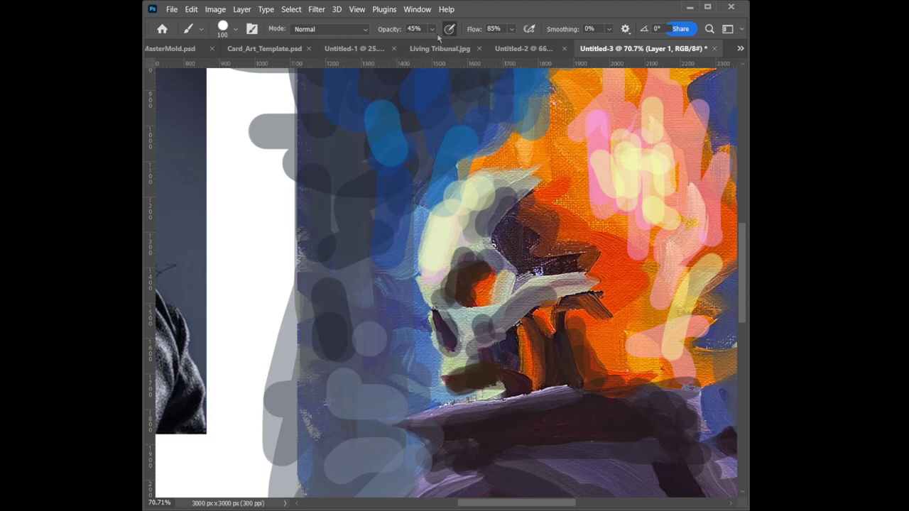
Set the brush opacity to 21% and paint a soft glow around the skull's forehead with pink sampled from the flames.
key("2")
key("1")
right_click(602, 193, "alt")
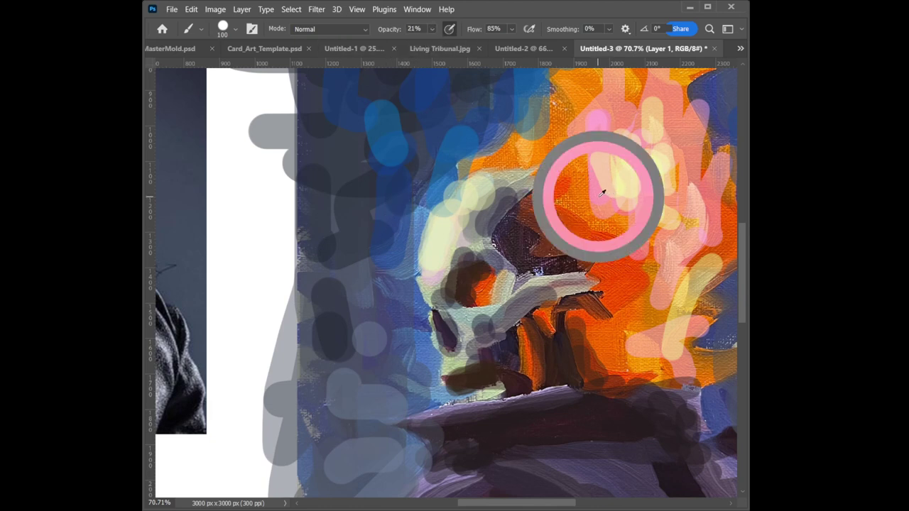
mouse_move(434, 187)
left_mouse_down()
mouse_move(405, 241)
mouse_move(460, 146)
mouse_move(433, 177)
mouse_move(451, 152)
mouse_move(420, 147)
mouse_move(428, 105)
mouse_move(424, 197)
mouse_move(439, 202)
mouse_move(438, 226)
left_mouse_up()
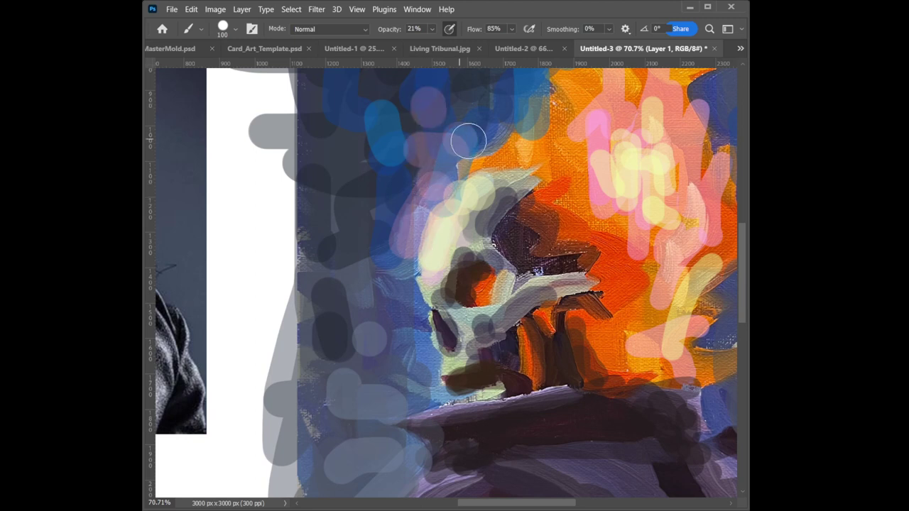
mouse_move(468, 139)
left_mouse_down()
mouse_move(444, 127)
mouse_move(458, 123)
mouse_move(464, 138)
mouse_move(409, 247)
mouse_move(437, 221)
mouse_move(412, 256)
mouse_move(416, 324)
mouse_move(430, 295)
left_mouse_up()
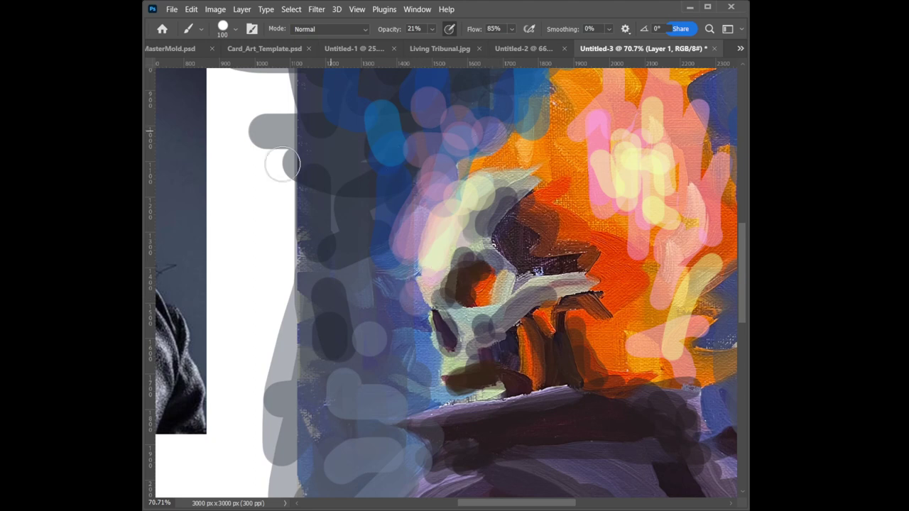
Reduce the brush to 62, set its opacity to 43%, and paint near-white highlights on the skull's forehead.
key("z")
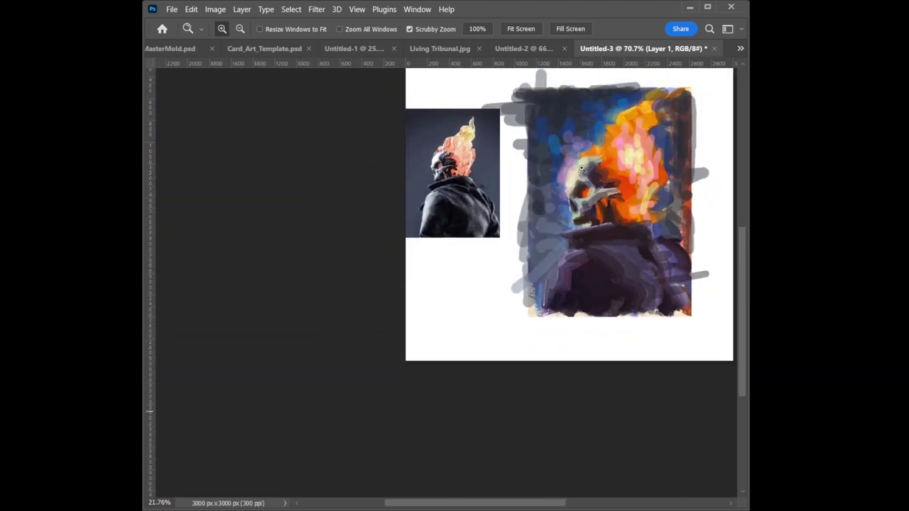
mouse_move(631, 151)
left_mouse_down()
mouse_move(540, 174)
mouse_move(637, 158)
left_mouse_up()
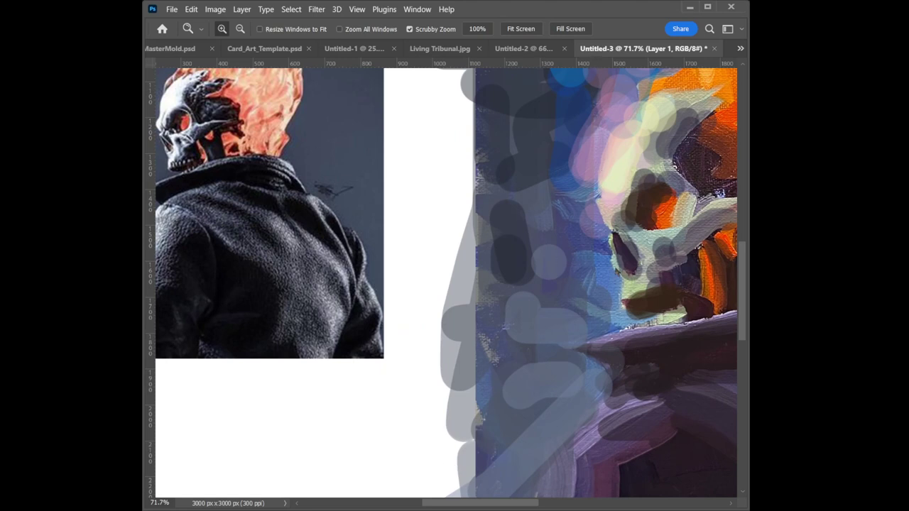
key("alt")
key("b")
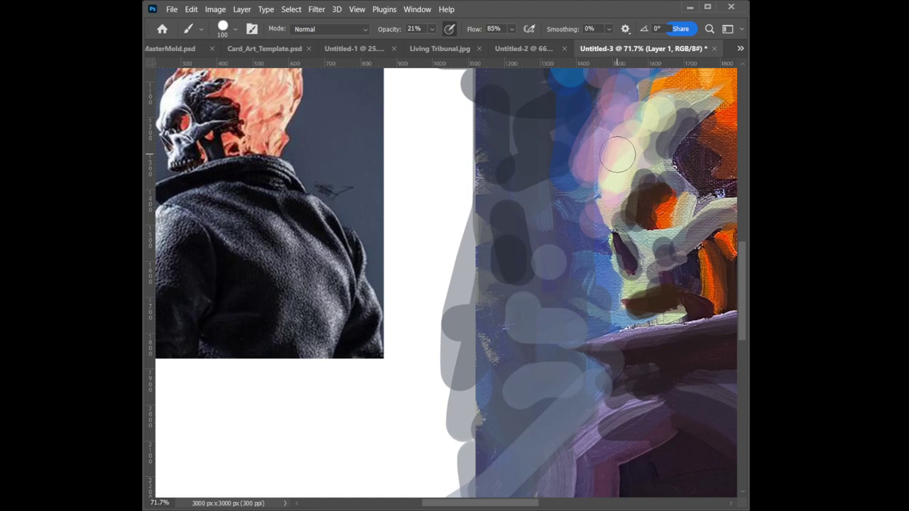
mouse_move(558, 100)
left_mouse_down()
mouse_move(585, 136)
mouse_move(575, 92)
mouse_move(593, 137)
mouse_move(616, 107)
mouse_move(595, 147)
mouse_move(618, 167)
left_mouse_up()
left_click(225, 30)
left_click(240, 70)
key("4")
key("3")
left_click_drag(619, 133, 607, 171)
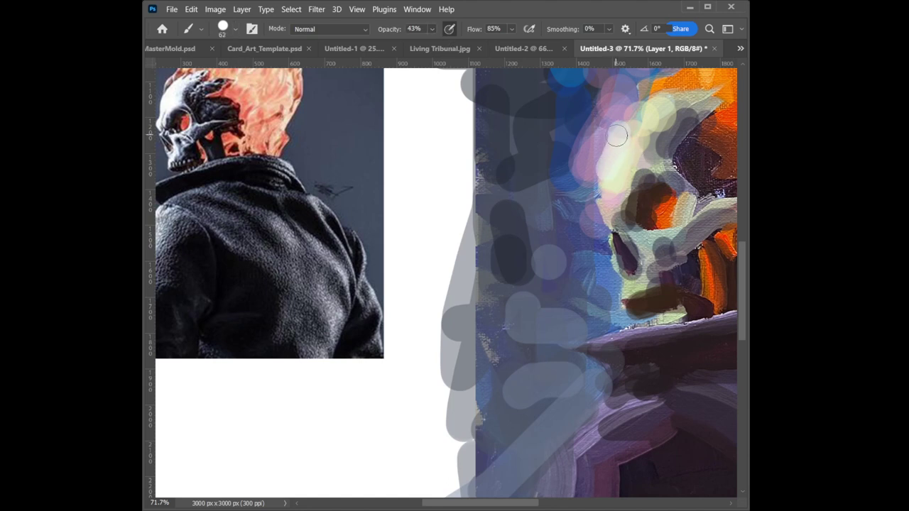
left_click_drag(617, 134, 604, 165)
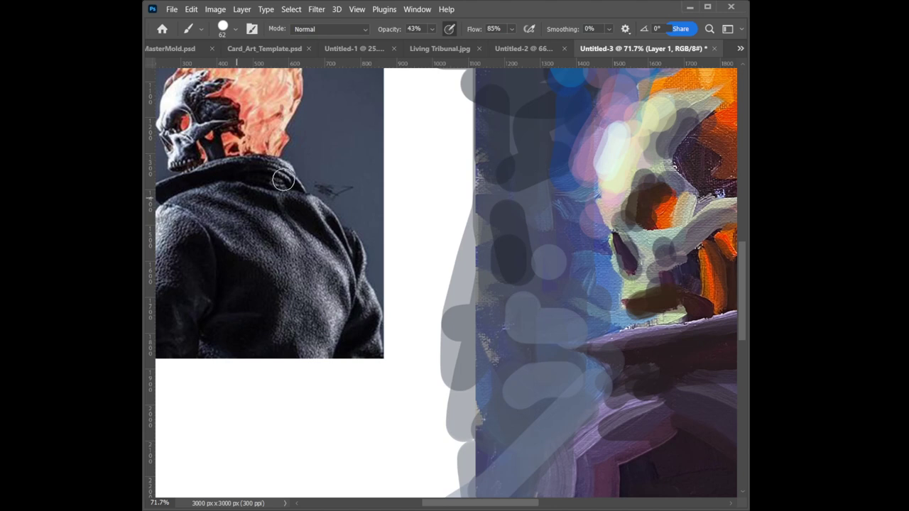
Undo the last forehead highlight and repaint it as a smaller near-white accent on the skull's brightest spot.
key("ctrl+z")
left_click_drag(644, 114, 615, 172)
key("ctrl+z")
left_click_drag(633, 121, 619, 150)
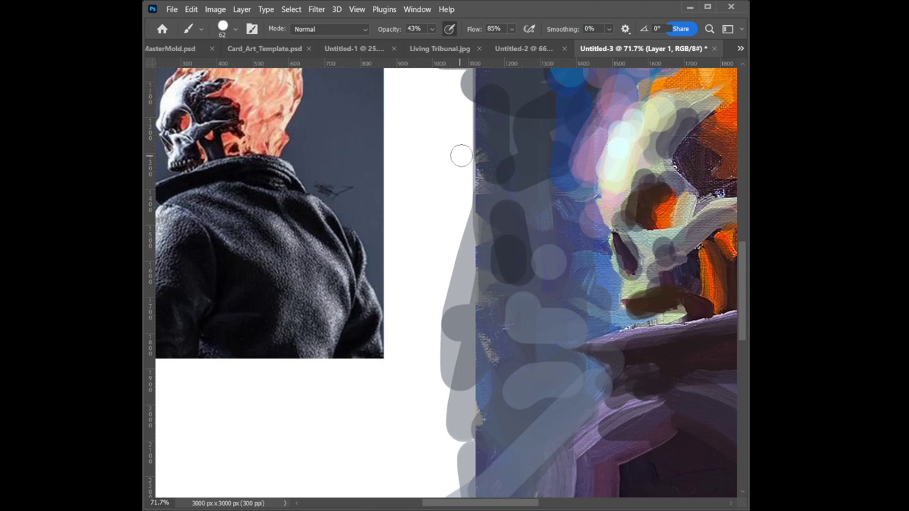
left_click(620, 145)
Examine the skull's highlights and the overall values beside the reference photo at several magnifications.
key("z")
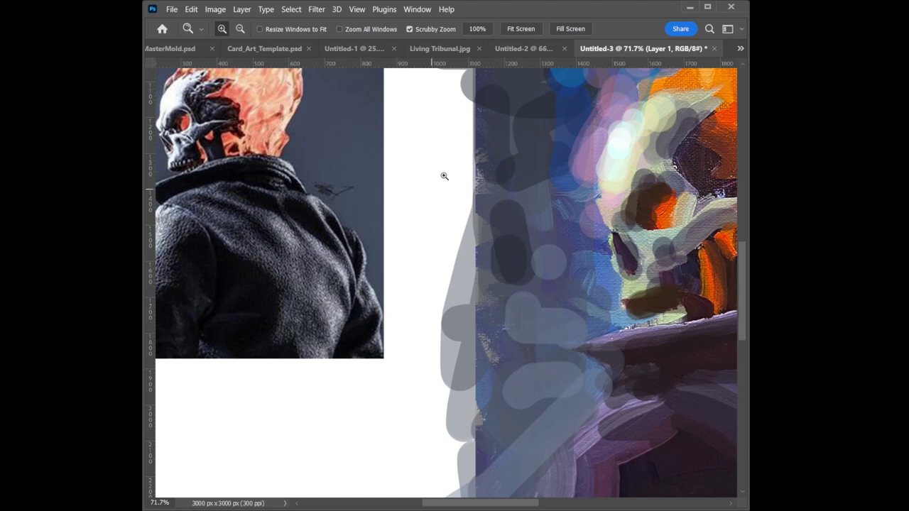
mouse_move(442, 177)
left_mouse_down()
mouse_move(380, 192)
mouse_move(621, 132)
left_mouse_up()
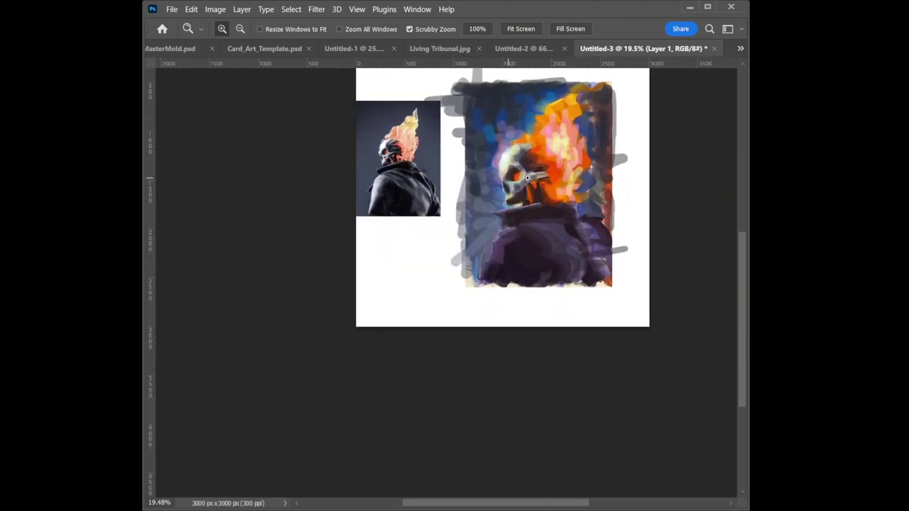
left_click_drag(529, 157, 487, 172)
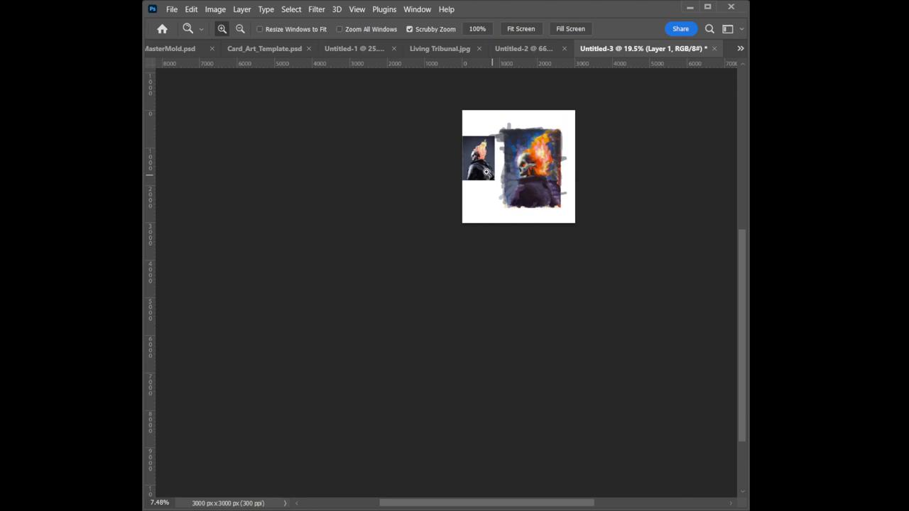
left_click_drag(529, 158, 559, 143)
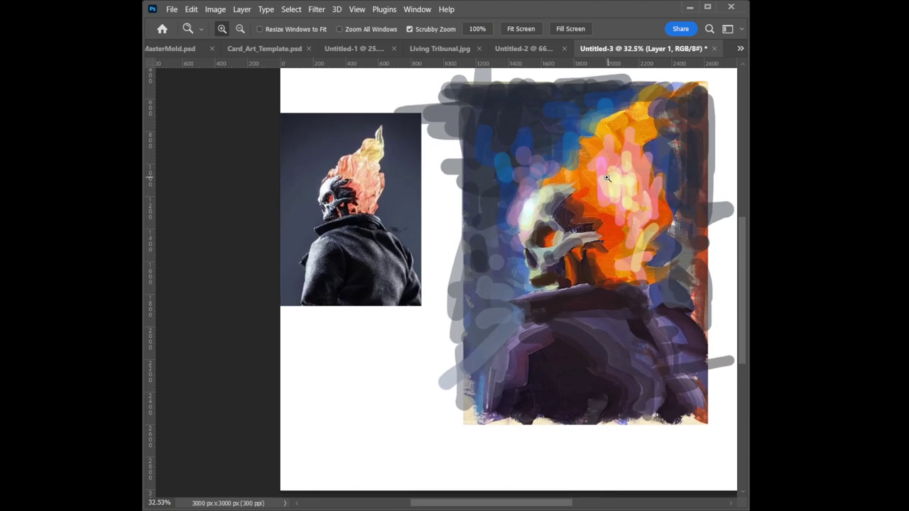
left_click_drag(609, 178, 592, 177)
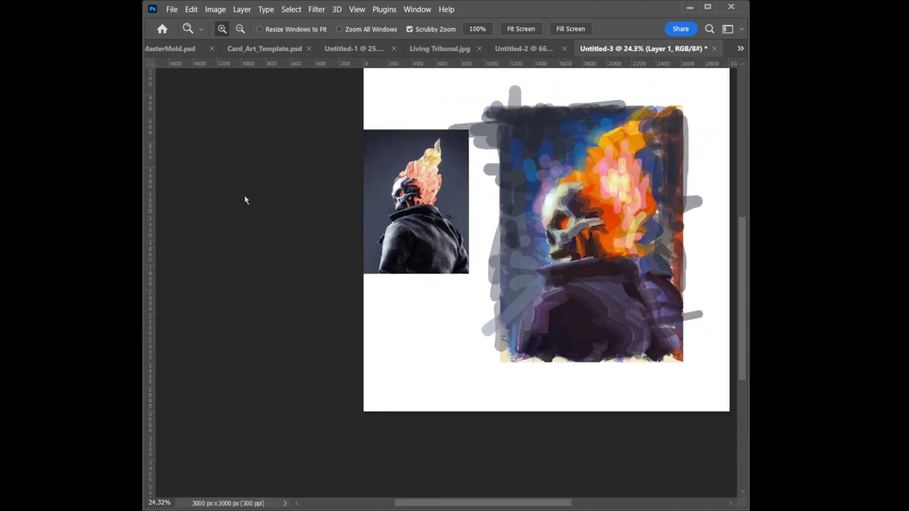
mouse_move(647, 201)
left_mouse_down()
mouse_move(671, 201)
mouse_move(650, 202)
left_mouse_up()
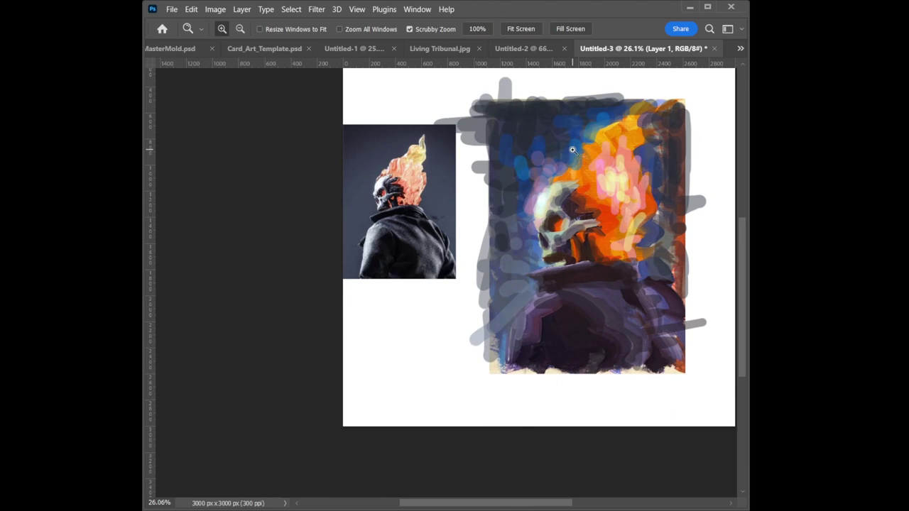
scroll(568, 184, "up", 5)
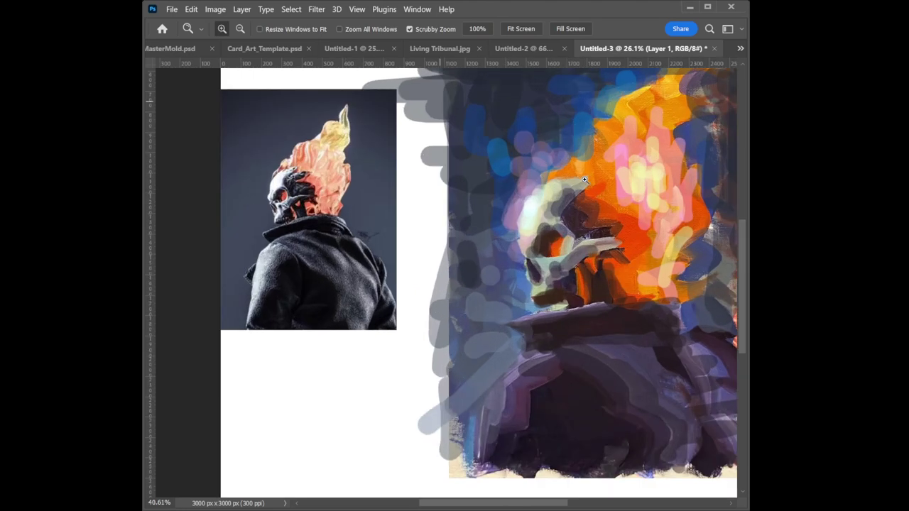
scroll(568, 184, "down", 5)
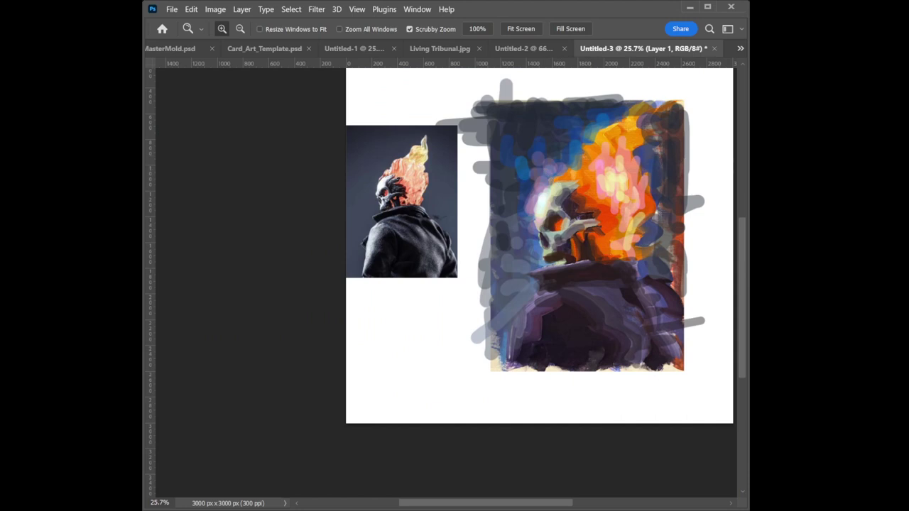
Toggle the paintover layer's visibility repeatedly to compare it with the original painting, leaving the layer visible.
key("ctrl+comma")
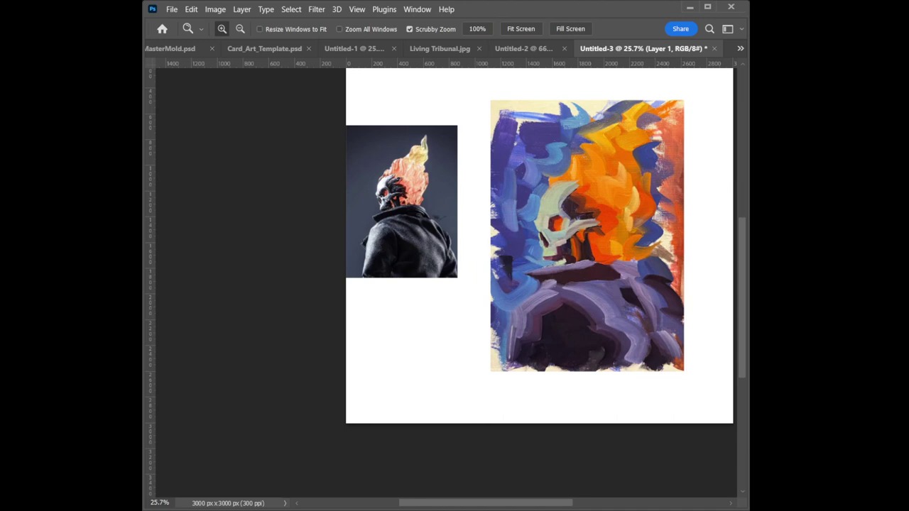
key("ctrl+comma")
key("ctrl+comma")
key("ctrl+comma")
key("ctrl+comma")
key("ctrl+comma")
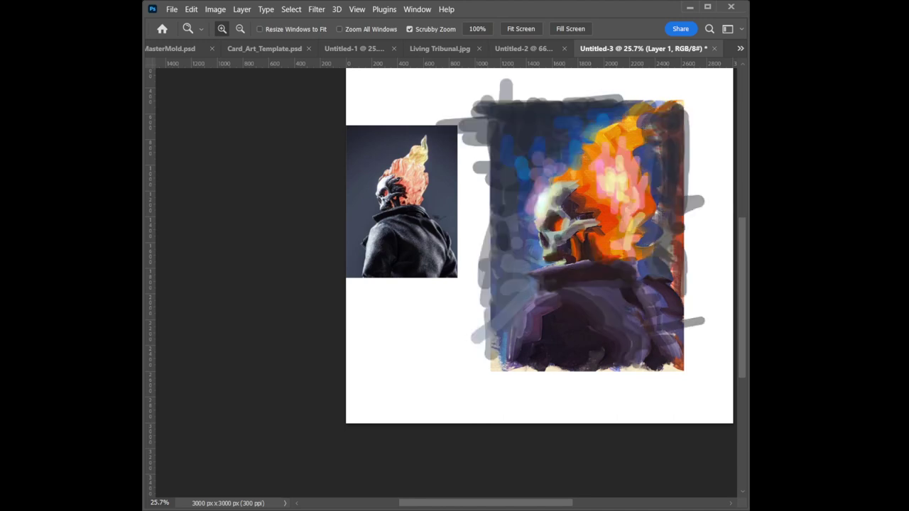
key("ctrl+comma")
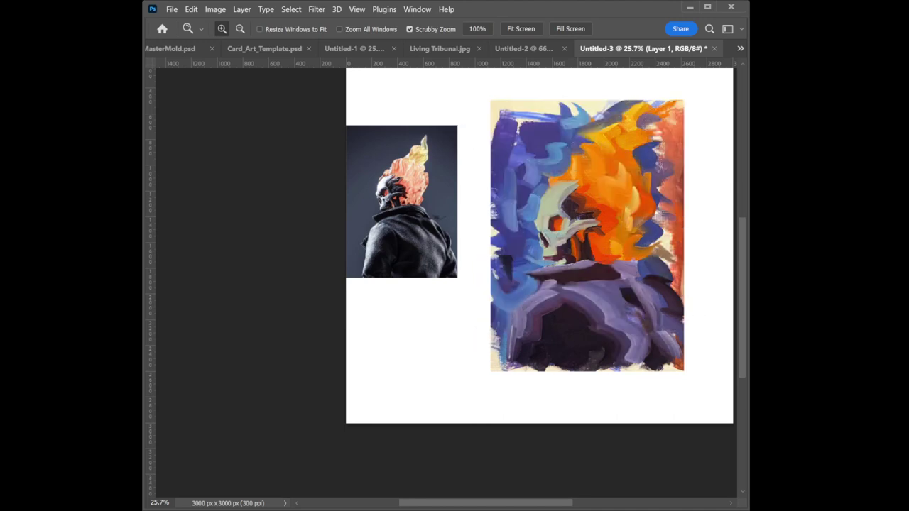
key("ctrl+comma")
key("ctrl+comma")
key("ctrl+comma")
key("ctrl+comma")
key("ctrl+comma")
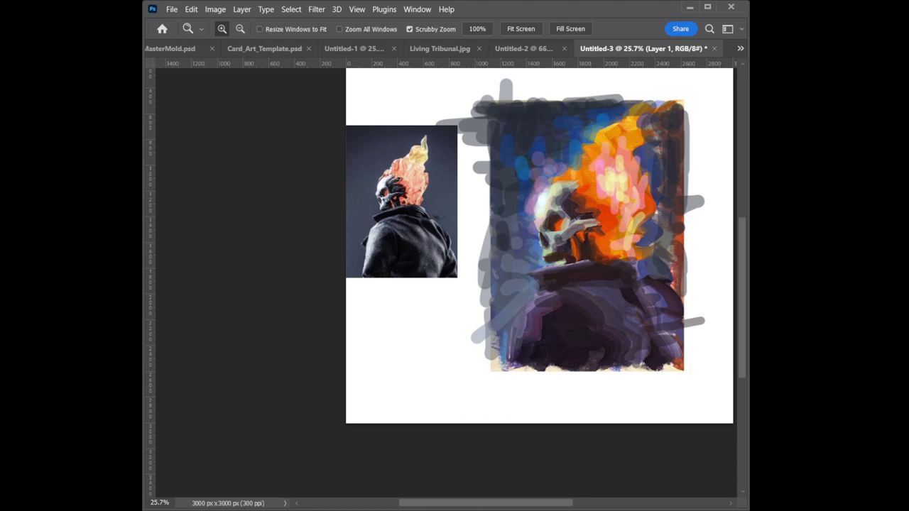